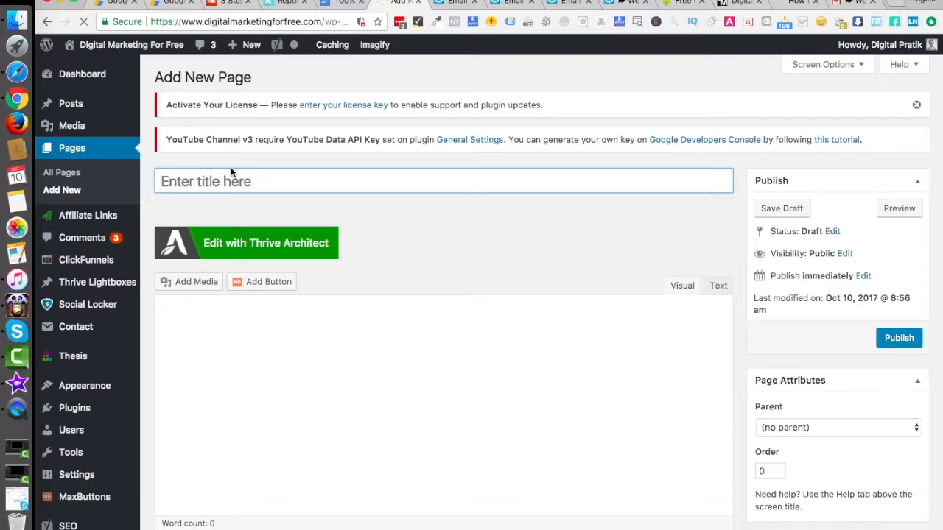
Title the new page "Demo Page" and check the web forms available for insertion into its content
type("Demo Page")
key("Tab")
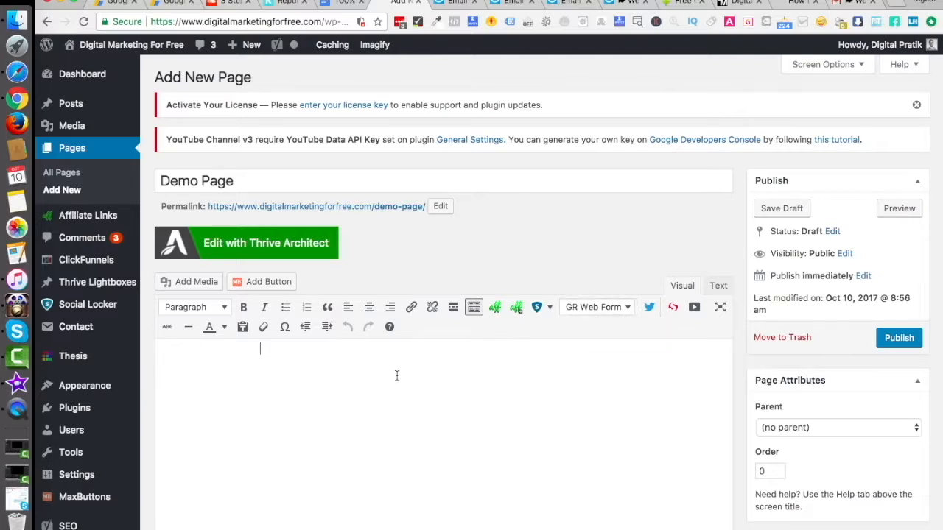
left_click(625, 308)
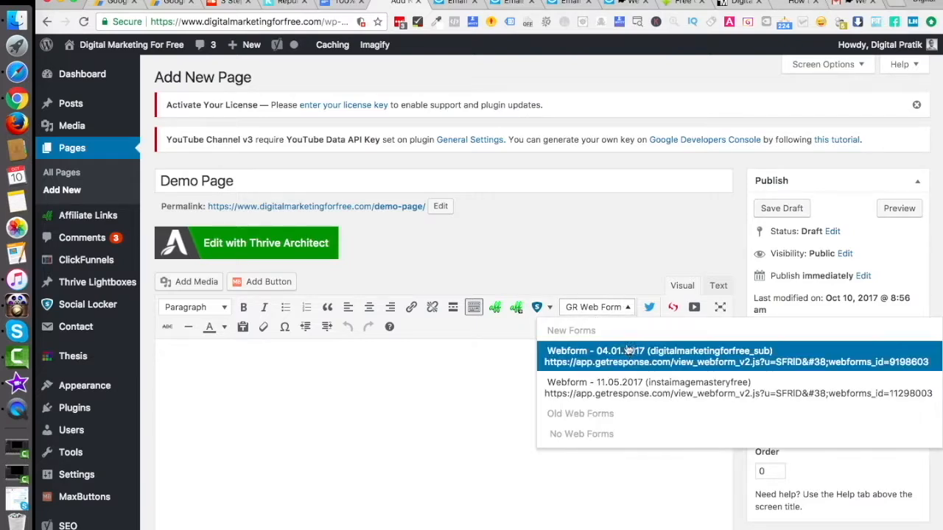
scroll(625, 406, "down", 2)
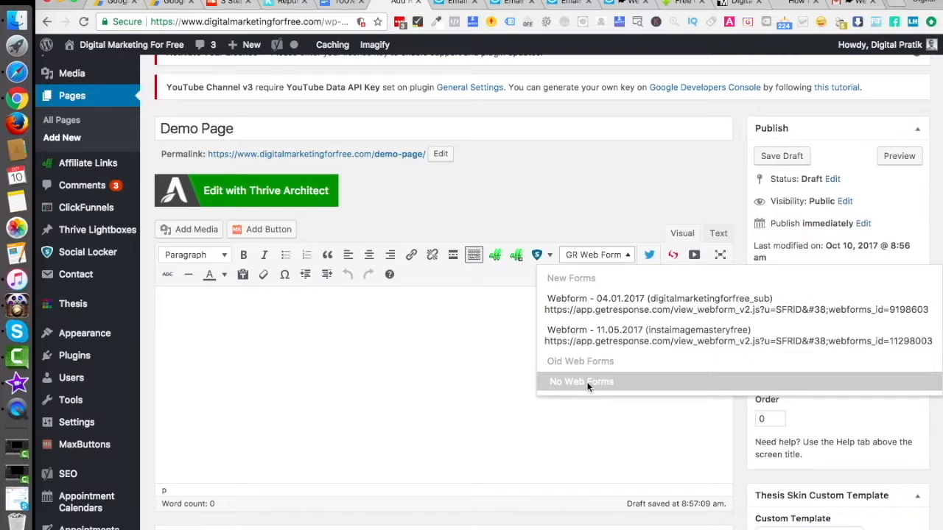
left_click(441, 337)
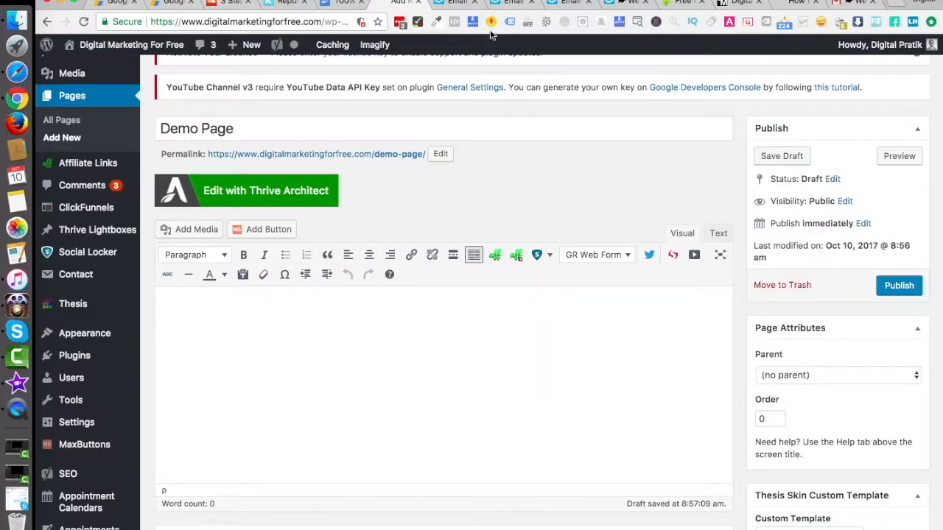
Switch to GetResponse, close its API key page and open the form management page
left_click(451, 3)
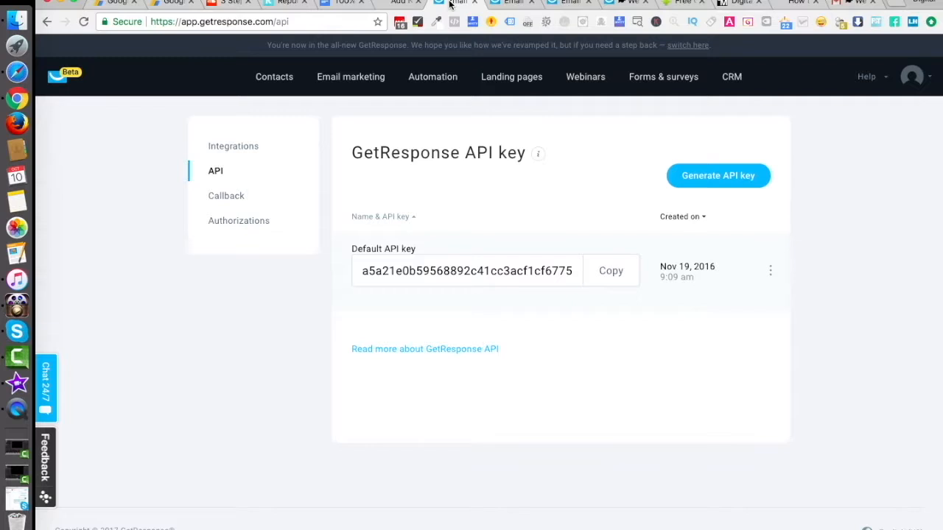
left_click(400, 3)
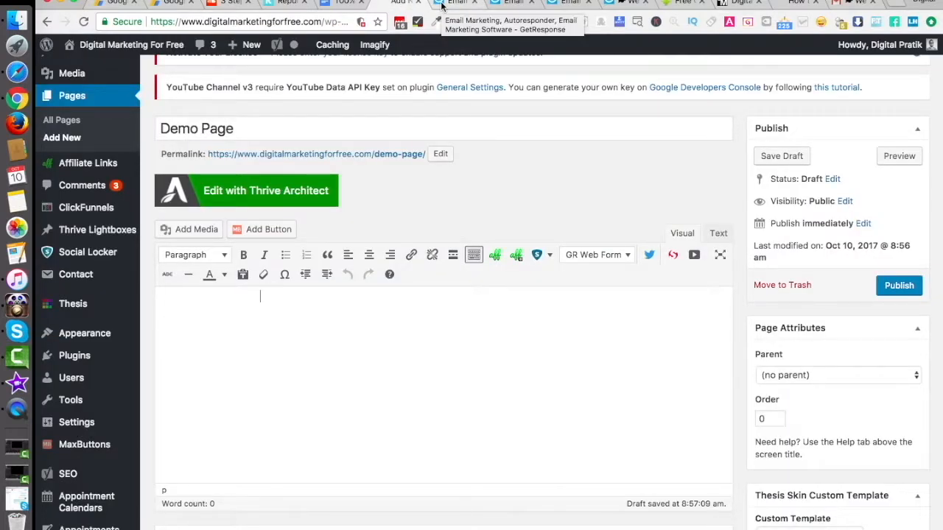
left_click(474, 3)
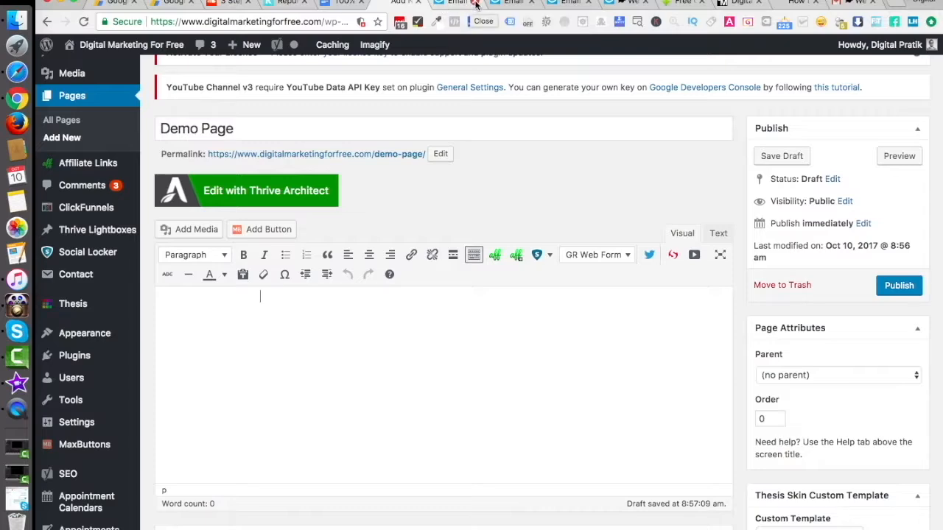
left_click(454, 3)
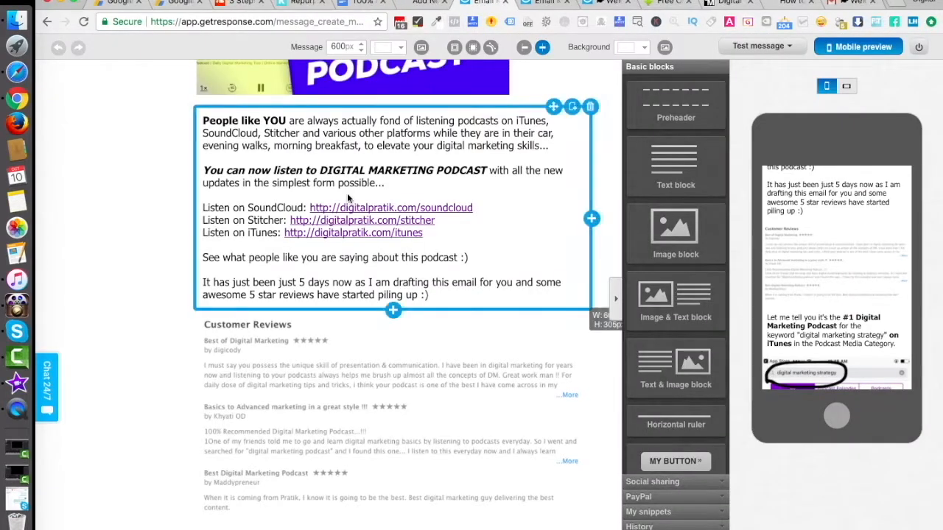
left_click(542, 3)
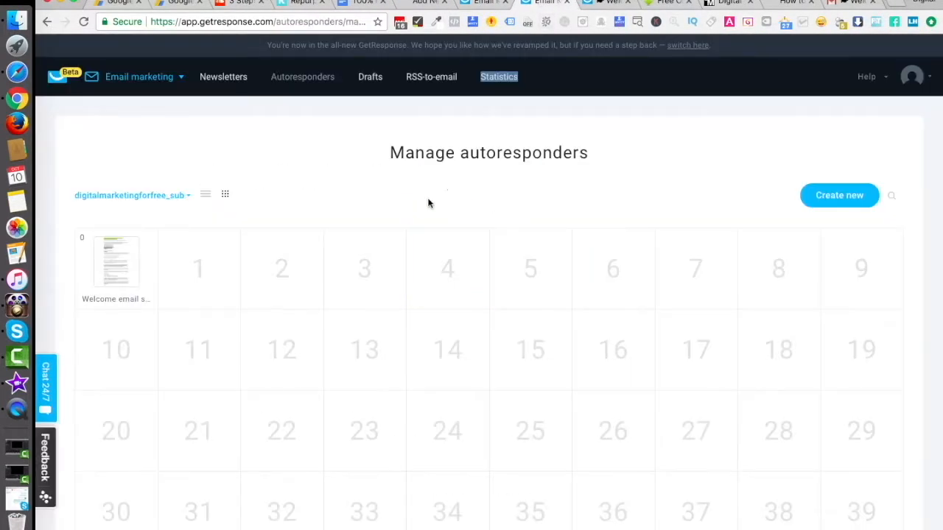
mouse_move(123, 91)
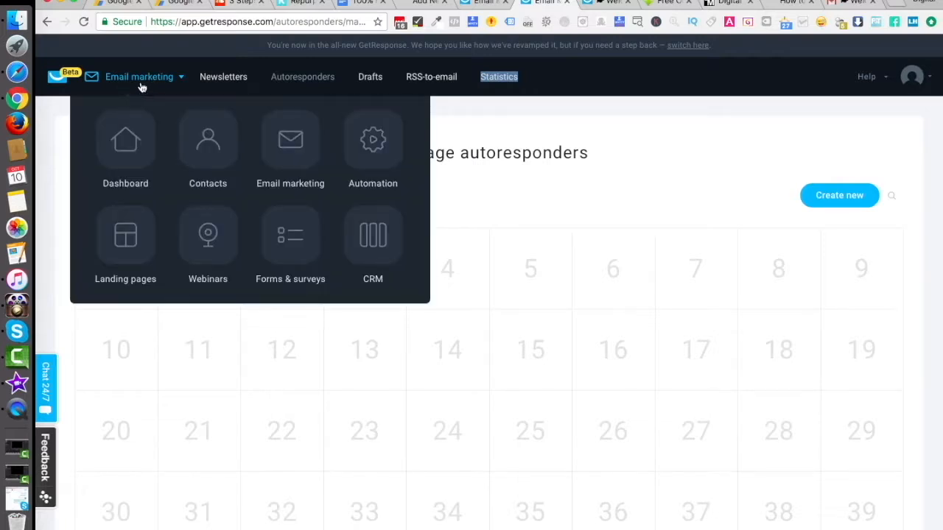
left_click(287, 237)
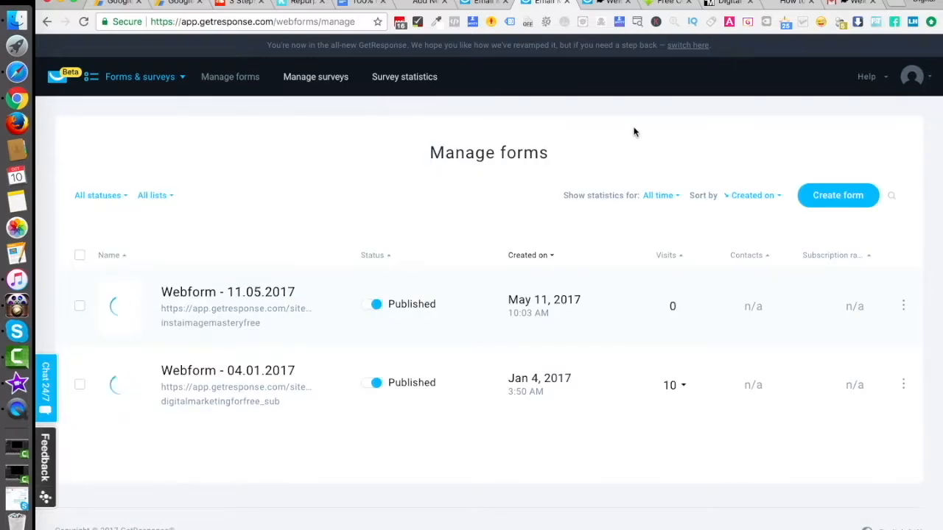
Create a new form from the Blank template after looking through the template gallery
left_click(835, 199)
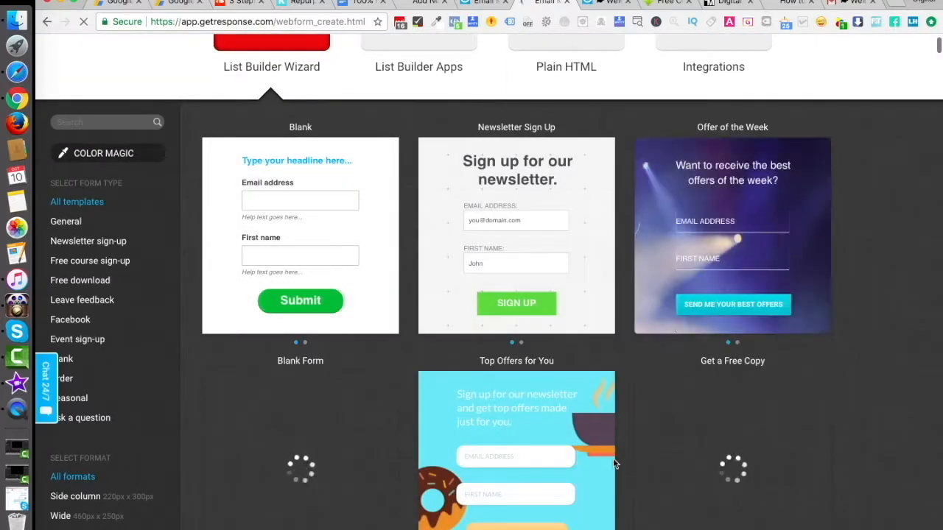
scroll(740, 383, "down", 5)
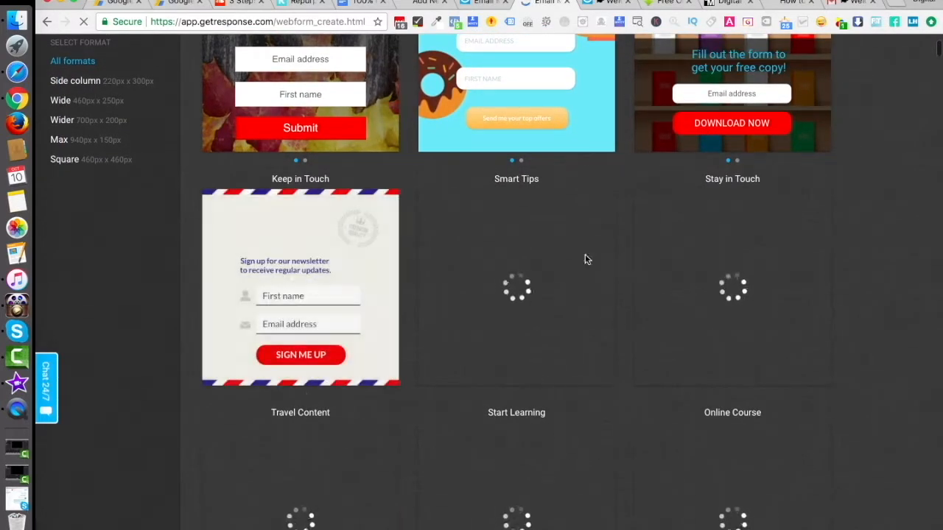
scroll(661, 409, "down", 6)
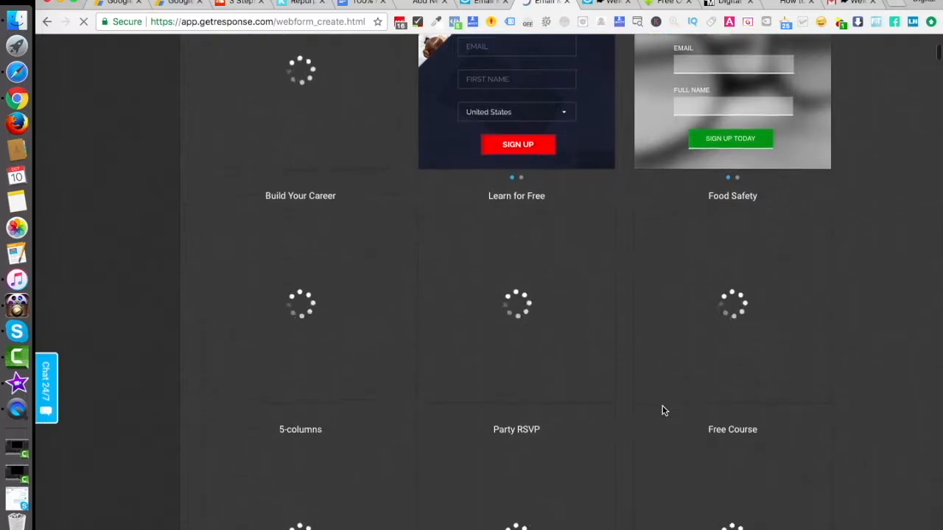
scroll(663, 410, "up", 10)
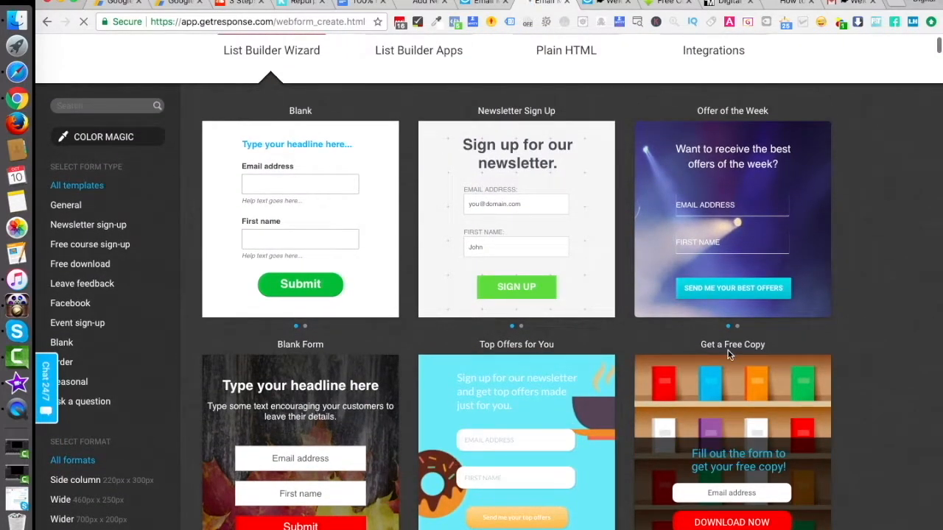
left_click(291, 221)
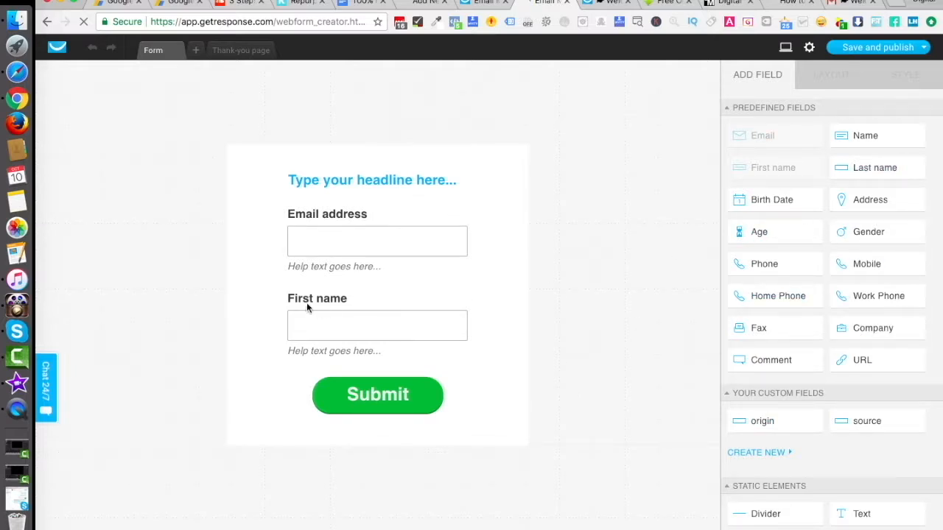
Bring the First name field closer to Email address, extend the form downward and move the Submit button lower
left_click_drag(330, 299, 314, 347)
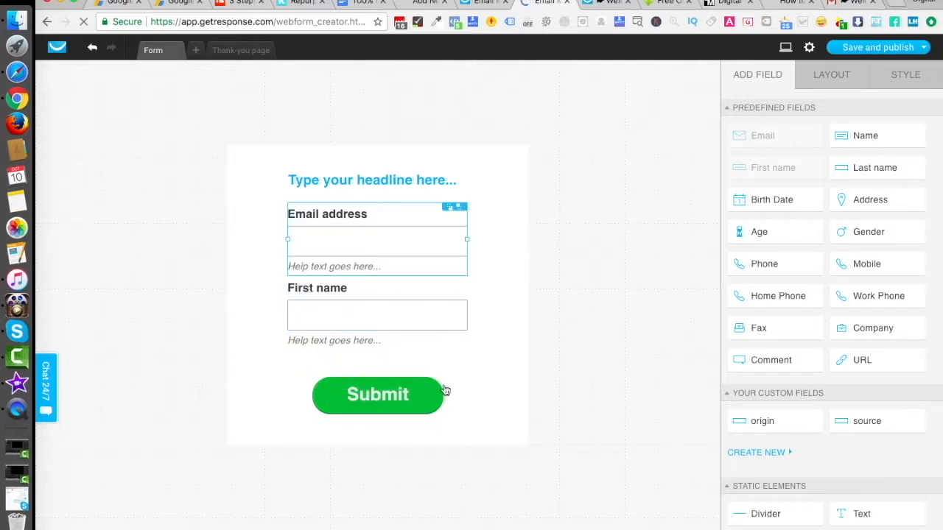
left_click(474, 394)
left_click_drag(379, 446, 379, 528)
left_click(378, 297)
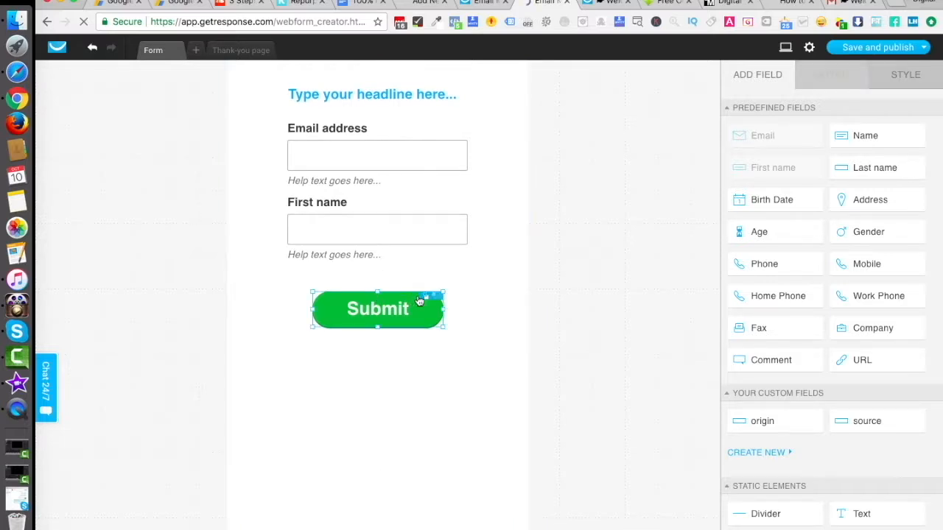
left_click_drag(409, 301, 410, 395)
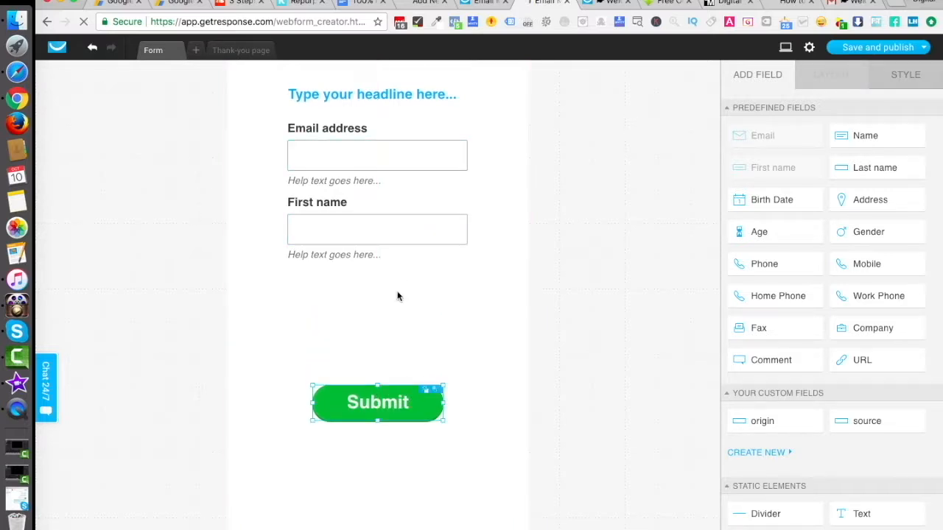
Swap the two input fields so that First name sits above Email address
left_click_drag(330, 199, 330, 263)
left_click_drag(331, 126, 331, 203)
left_click_drag(326, 265, 327, 139)
Move the Submit button up beneath the Email address field and shorten the form to fit
left_click_drag(349, 407, 349, 305)
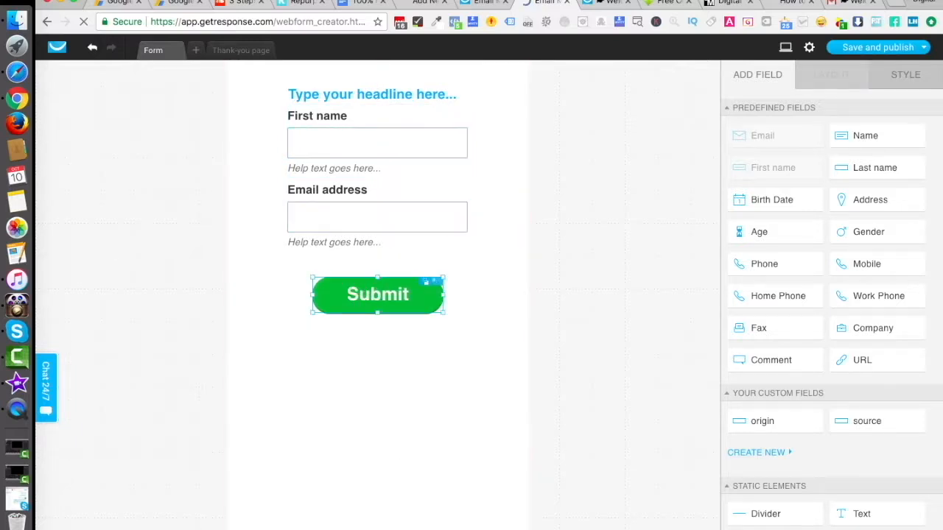
left_click(416, 527)
left_click_drag(377, 527, 376, 437)
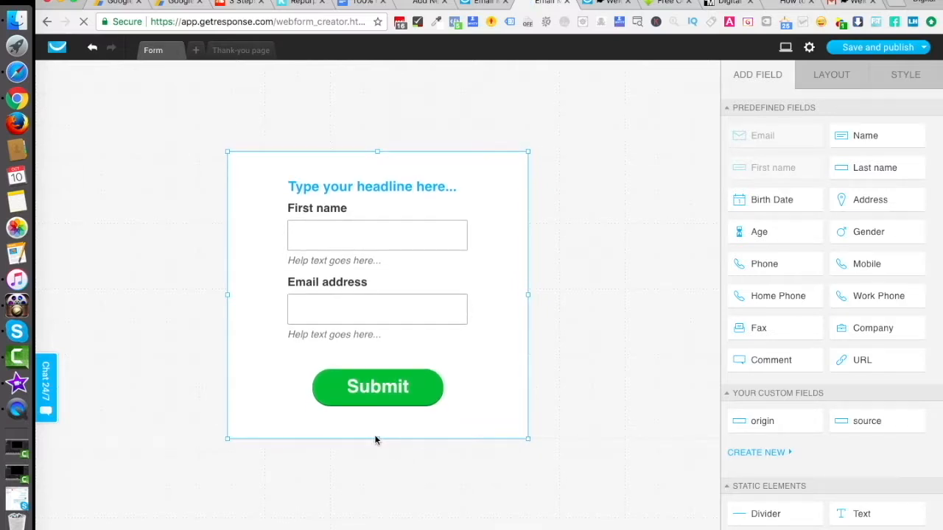
Replace the form's placeholder headline with "Fill in the form below"
double_click(357, 186)
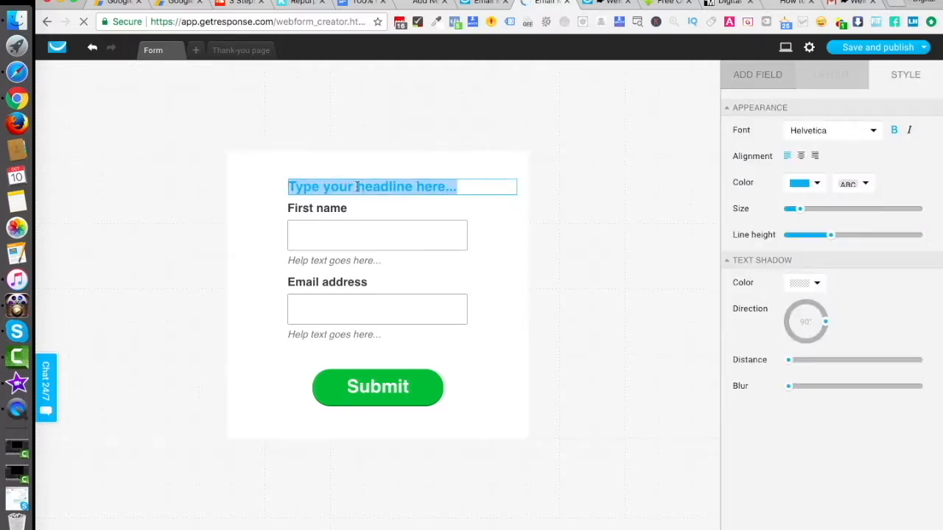
type("Ful")
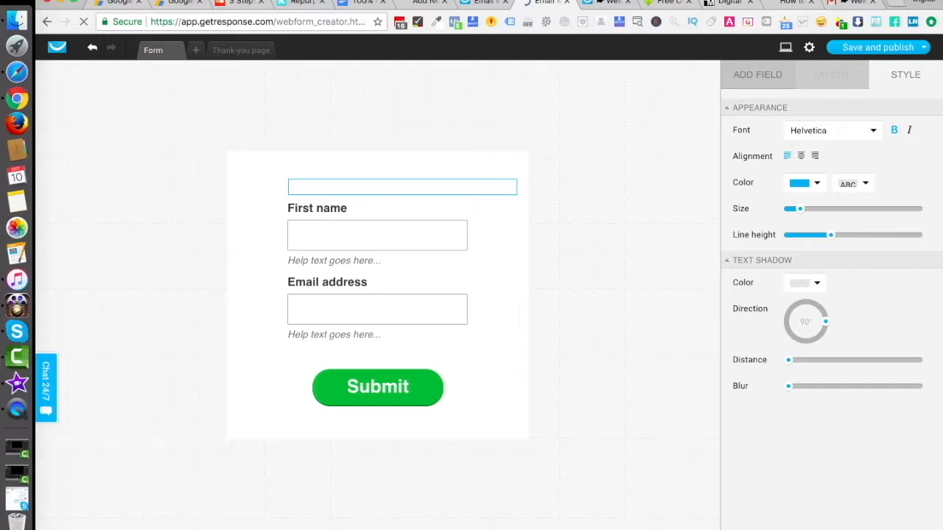
type("Enter your")
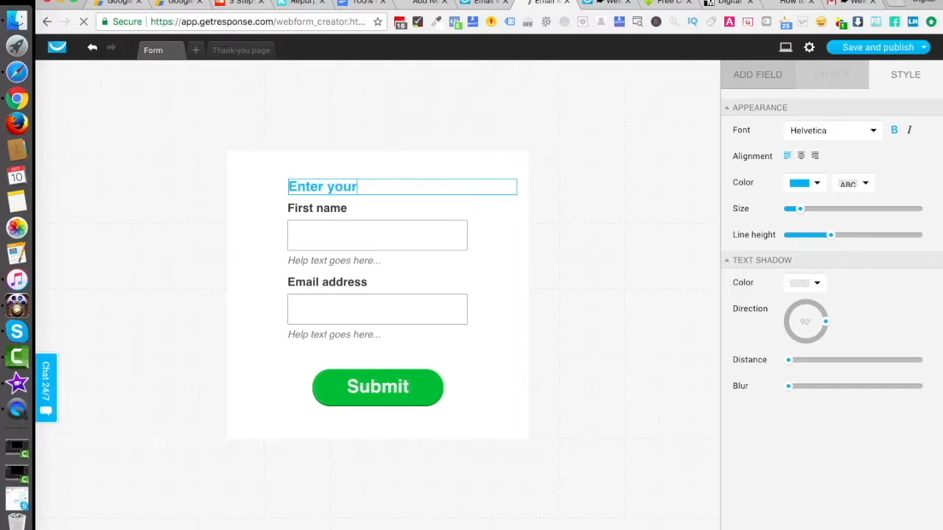
type(" name")
key("super+a")
type("F")
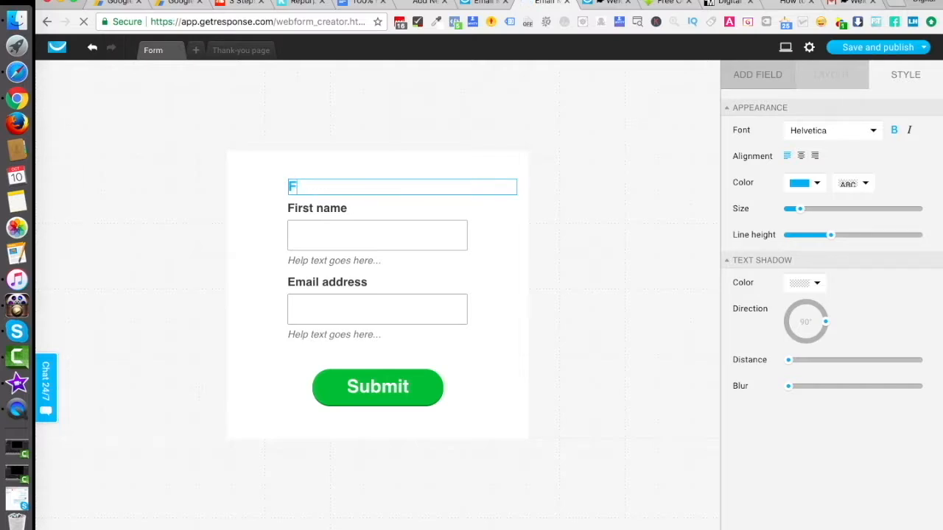
type("ill in the form below")
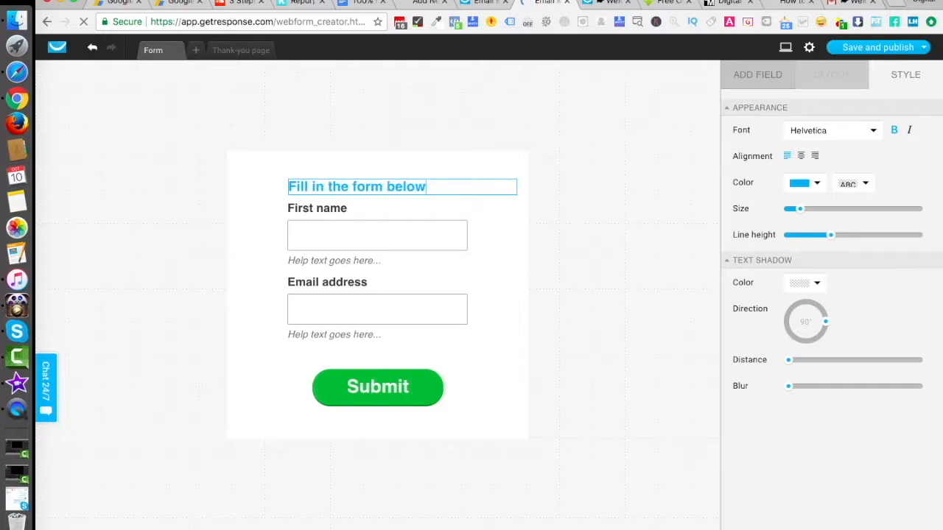
left_click(686, 243)
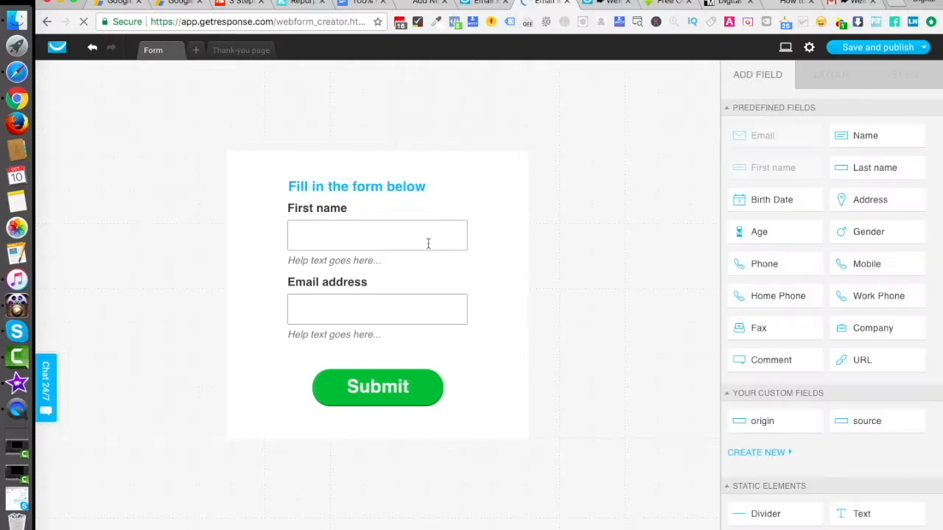
Try to add a Phone field between the Email address field and the Submit button
left_click(333, 232)
left_click(351, 322)
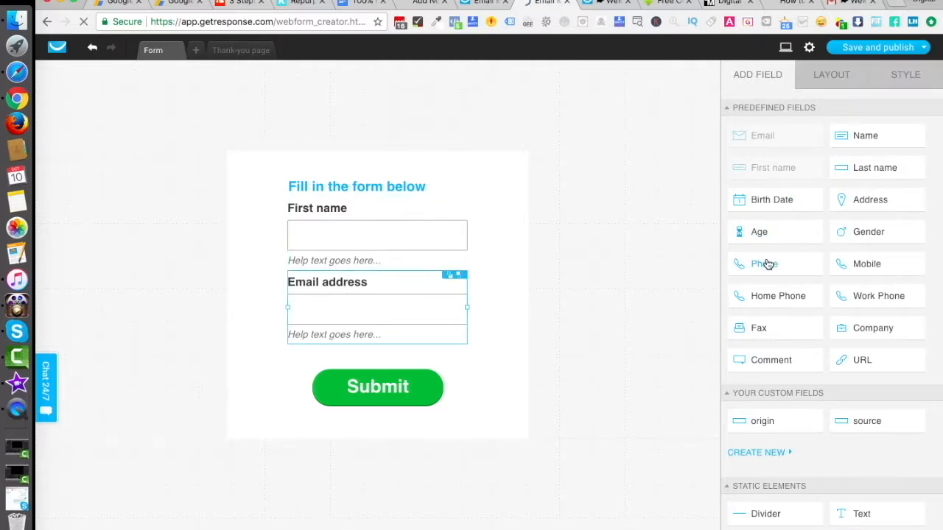
left_click_drag(747, 270, 360, 342)
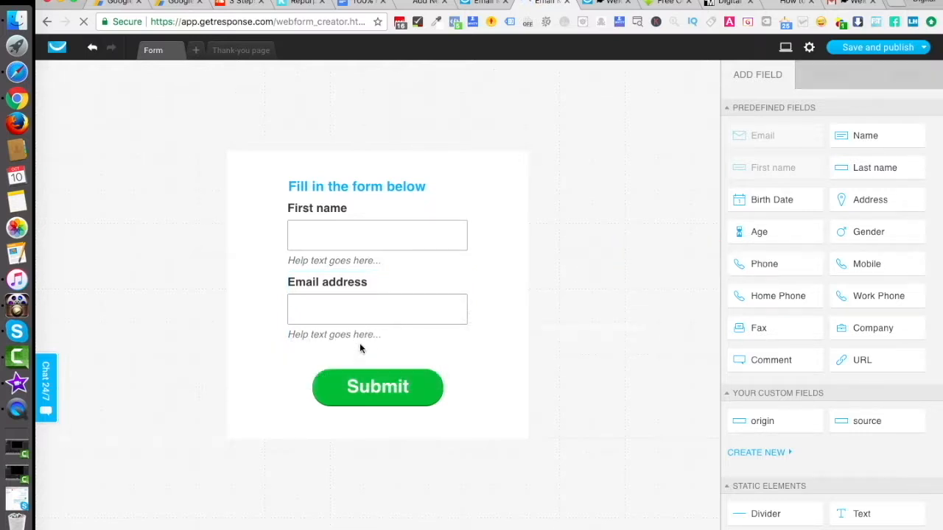
Lengthen the form and lower the Submit button to make room for another field under Email address
left_click(390, 435)
left_click_drag(380, 443, 381, 507)
left_click(380, 431)
left_click_drag(379, 441, 380, 528)
left_click(385, 309)
left_click_drag(375, 303, 373, 395)
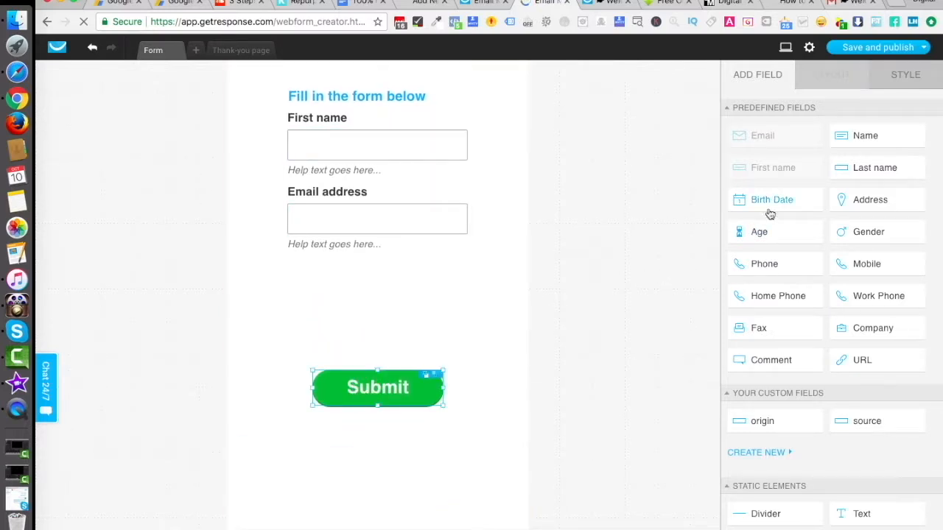
Add the predefined Phone field below Email address and nudge the Submit button up closer to it
left_click_drag(776, 266, 381, 275)
left_click(459, 465)
left_click_drag(396, 387, 397, 368)
Shorten the form so its lower edge ends just below the Submit button, and deselect it
left_click(387, 519)
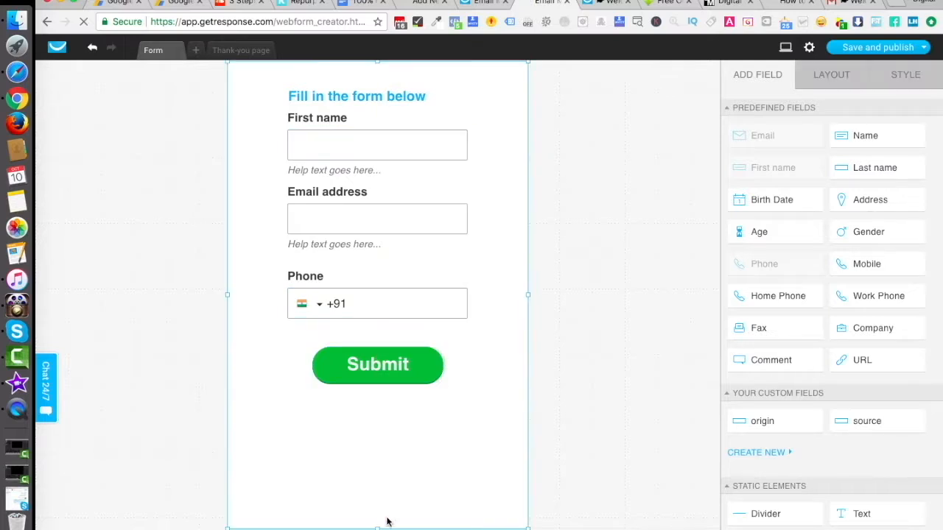
left_click_drag(377, 524, 381, 472)
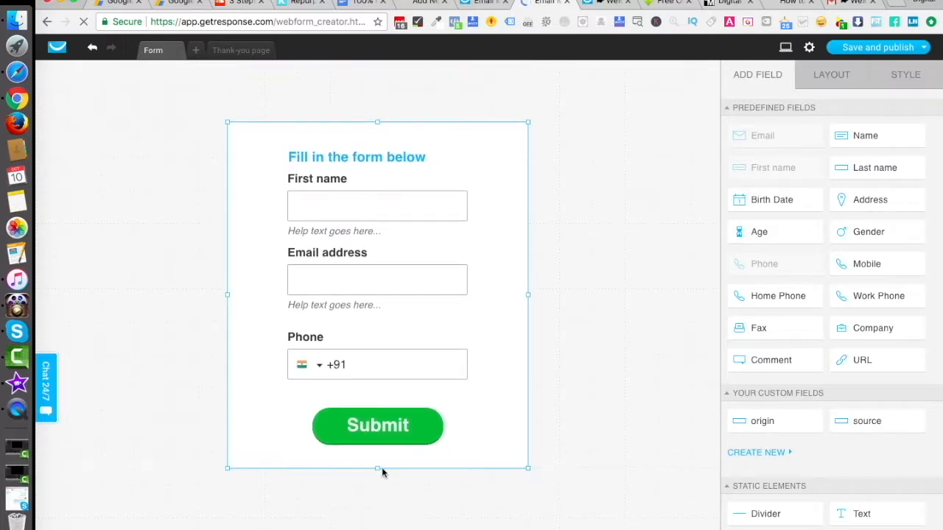
left_click(587, 344)
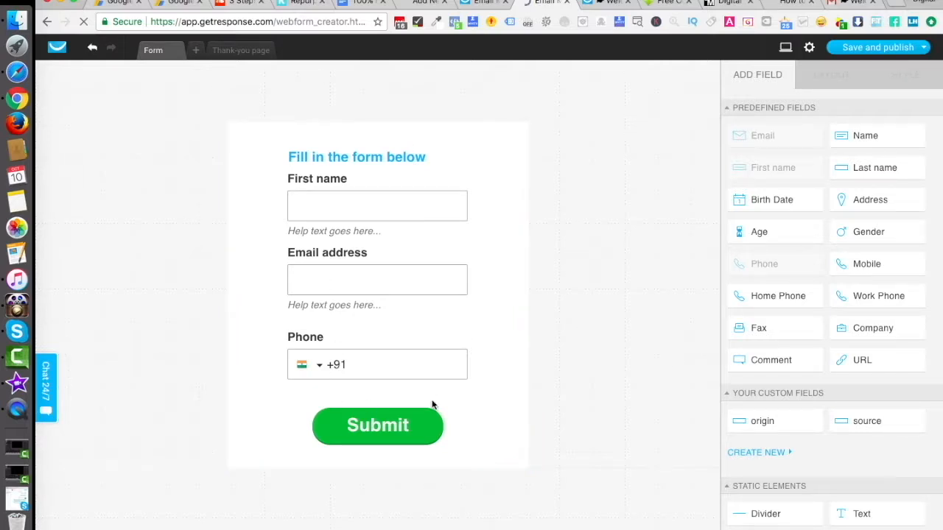
Dismiss the birthday notifications and save the form without publishing it
mouse_move(891, 50)
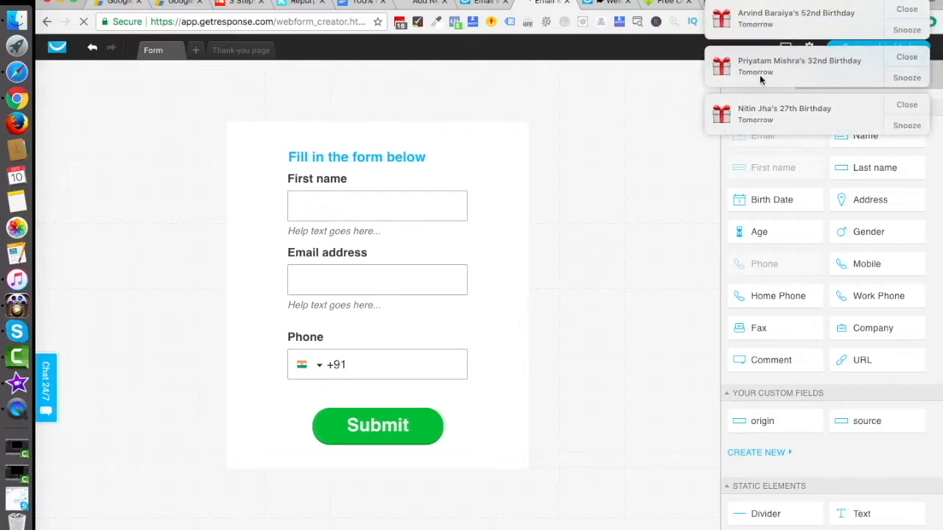
left_click(909, 12)
left_click(909, 12)
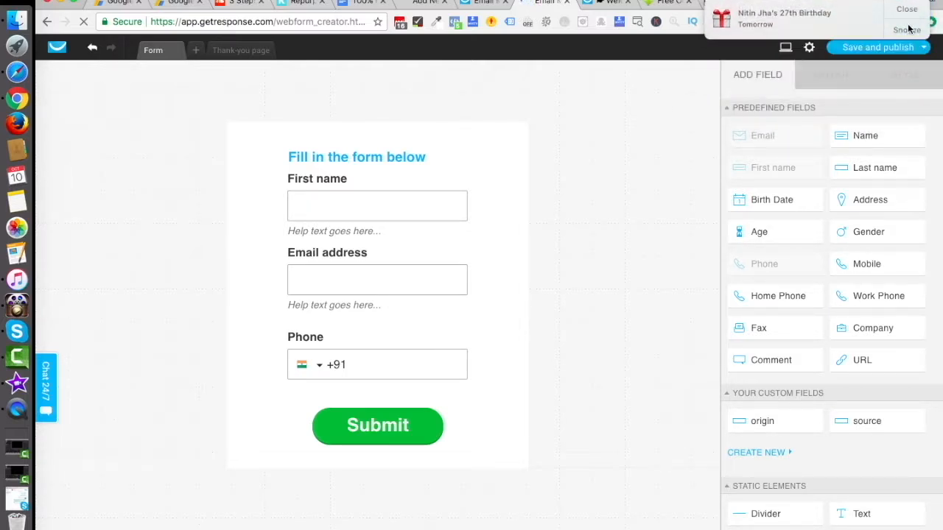
left_click(909, 12)
mouse_move(891, 51)
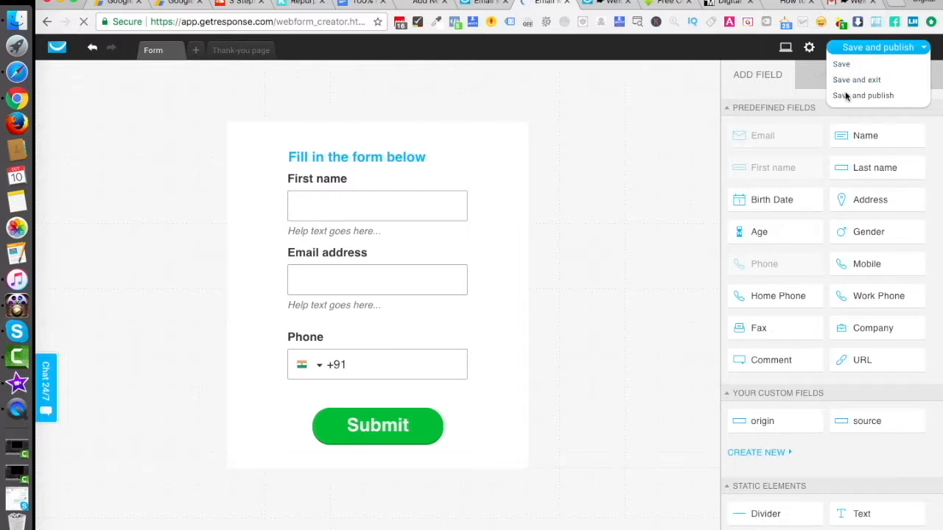
left_click(842, 65)
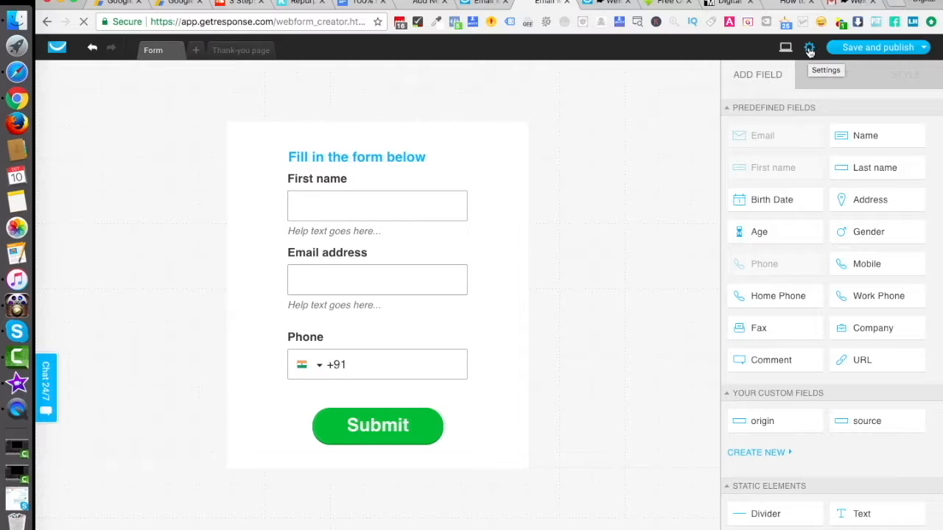
Open the form settings and enter "Demo Form" as the form name
left_click(809, 49)
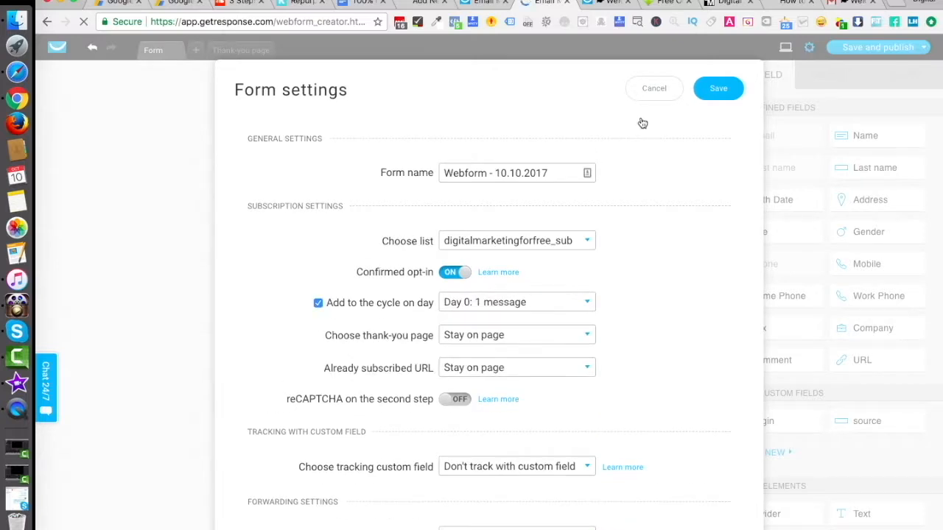
triple_click(511, 174)
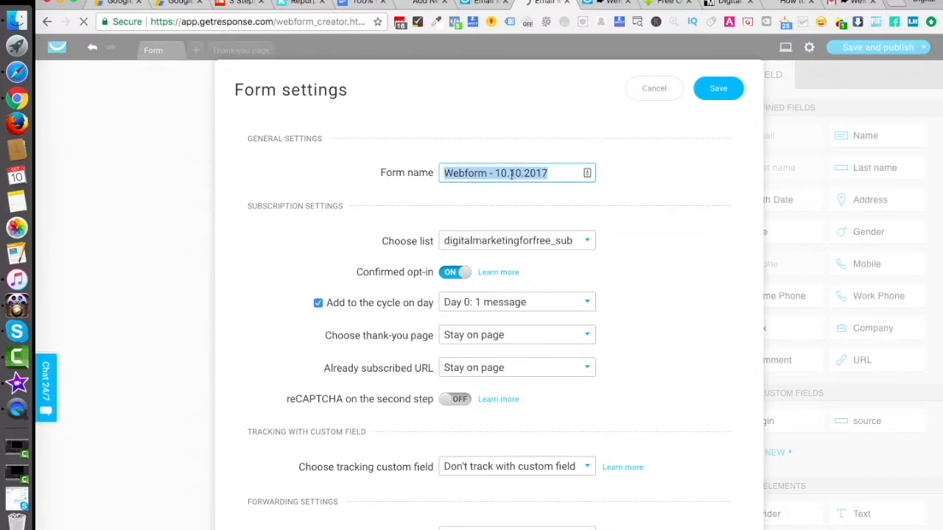
type("Demo Form")
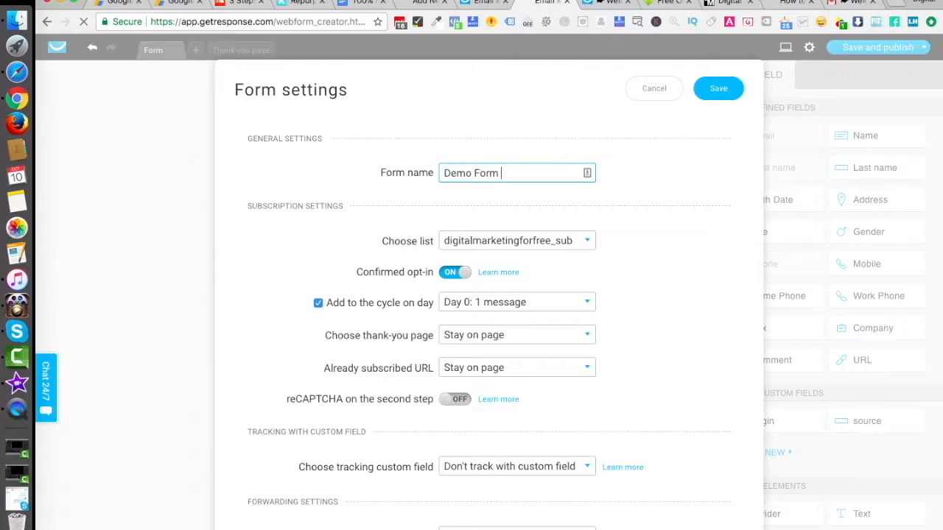
left_click(729, 164)
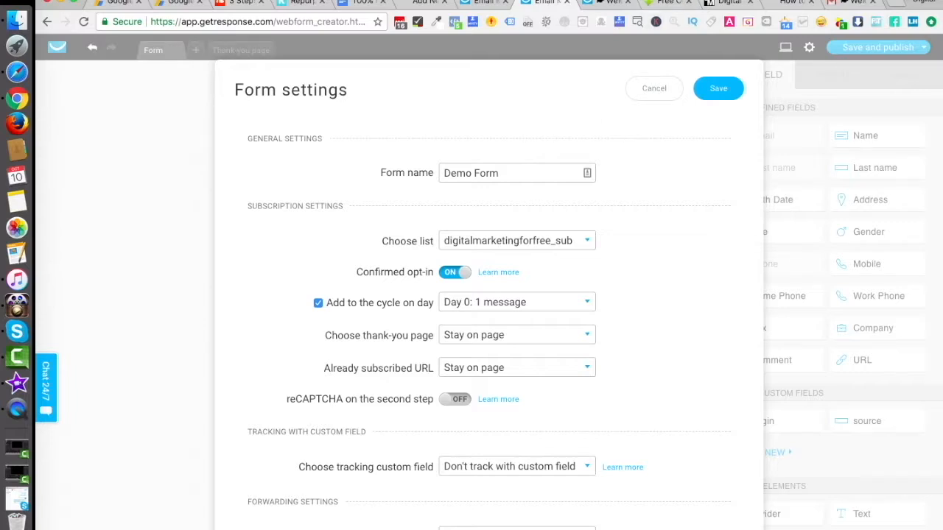
Review the sign-up forms on the blog guide page, the home page and the Digital Marketing Guide page, closing the last one
left_click(789, 3)
left_click(412, 331)
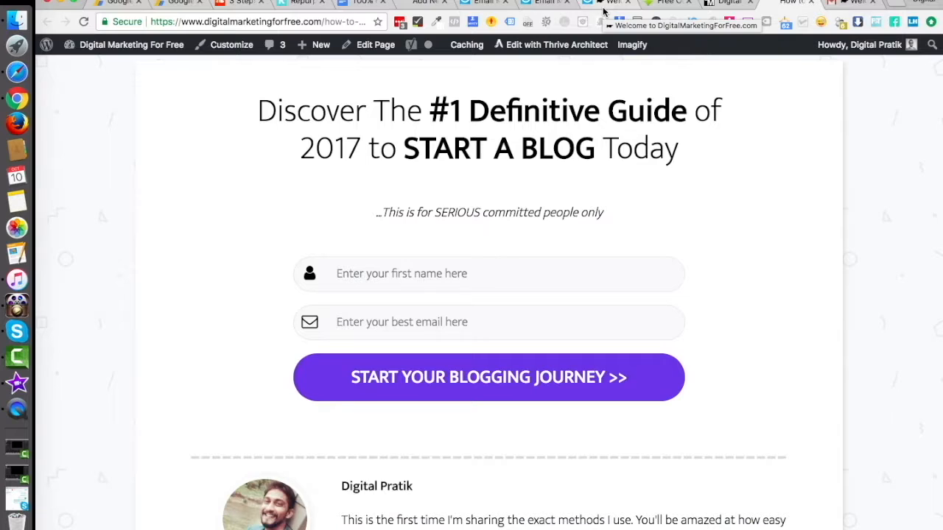
left_click(729, 3)
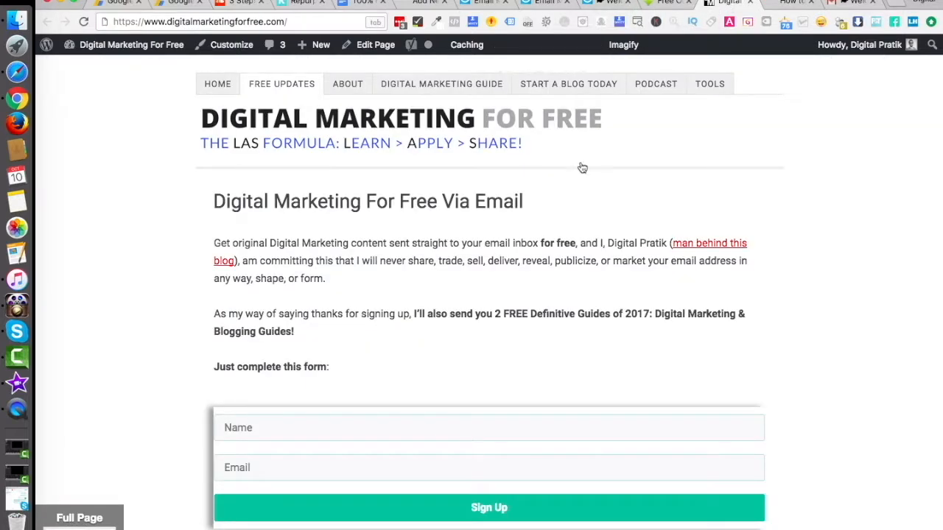
left_click(412, 90)
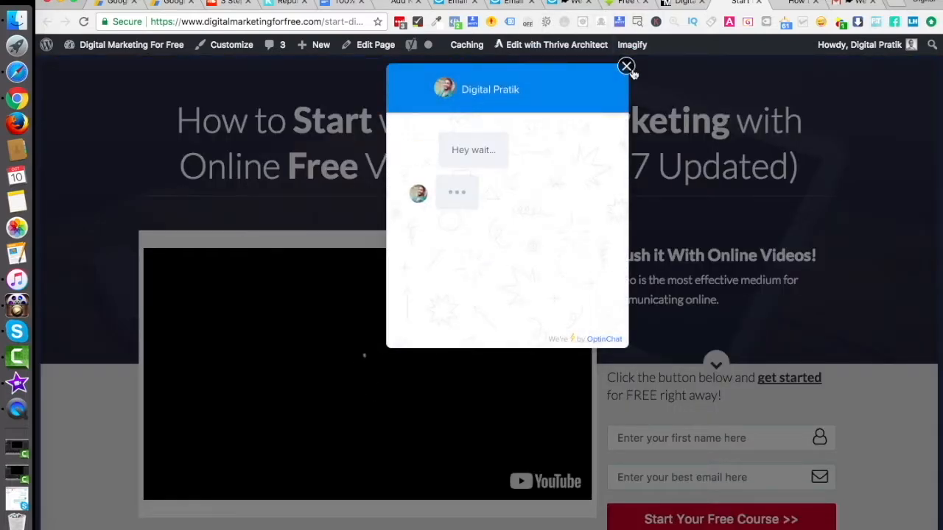
left_click(626, 66)
left_click(760, 3)
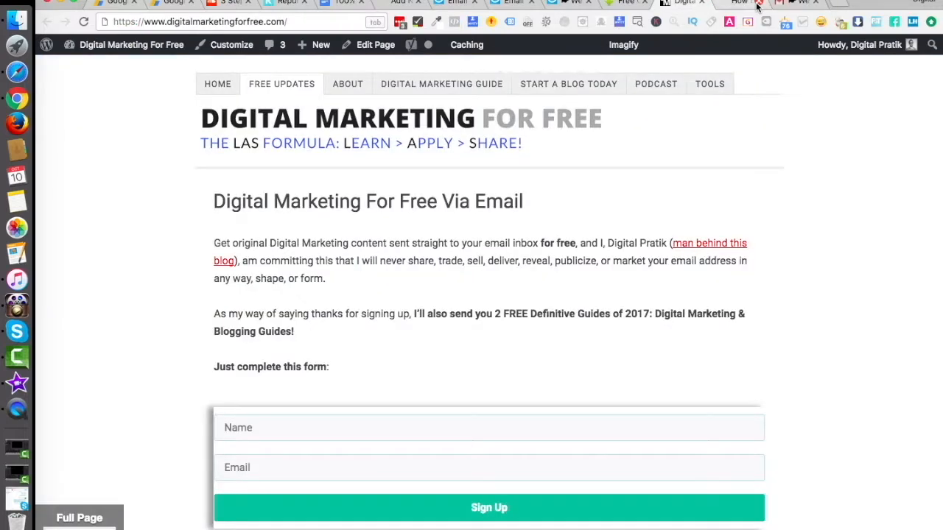
Close the savefrom.net page and return to the open GetResponse form settings
left_click(666, 4)
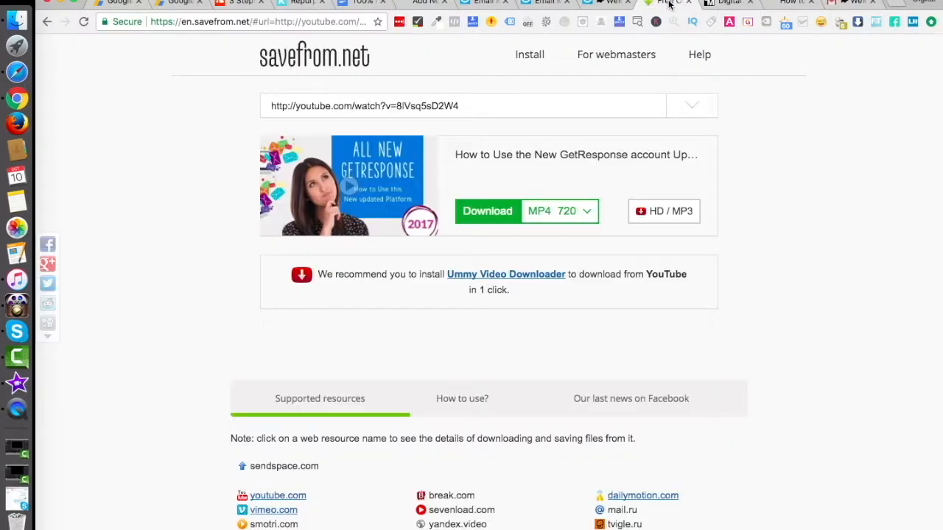
left_click(728, 3)
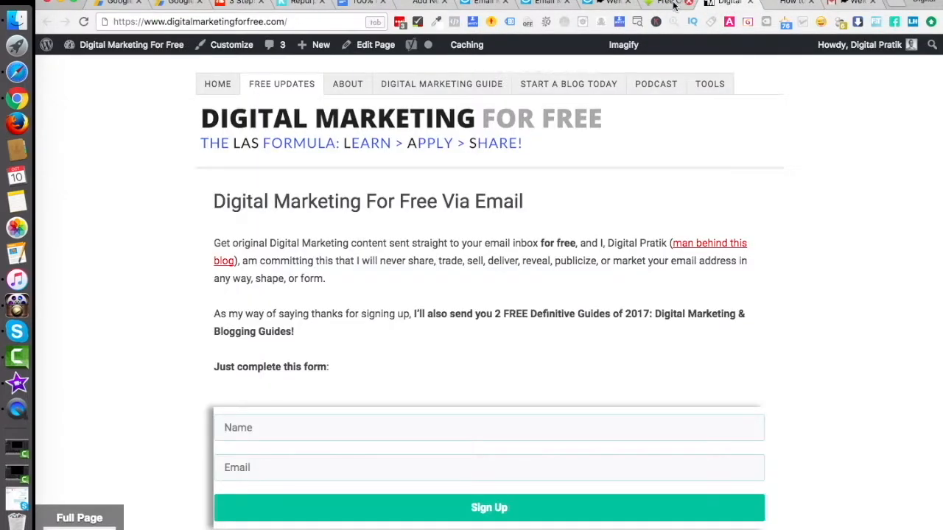
left_click(687, 2)
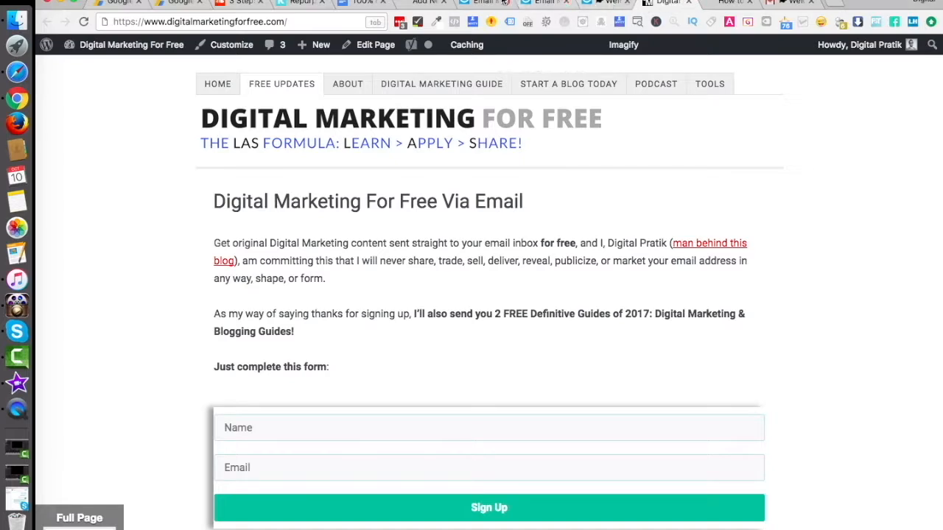
left_click(480, 3)
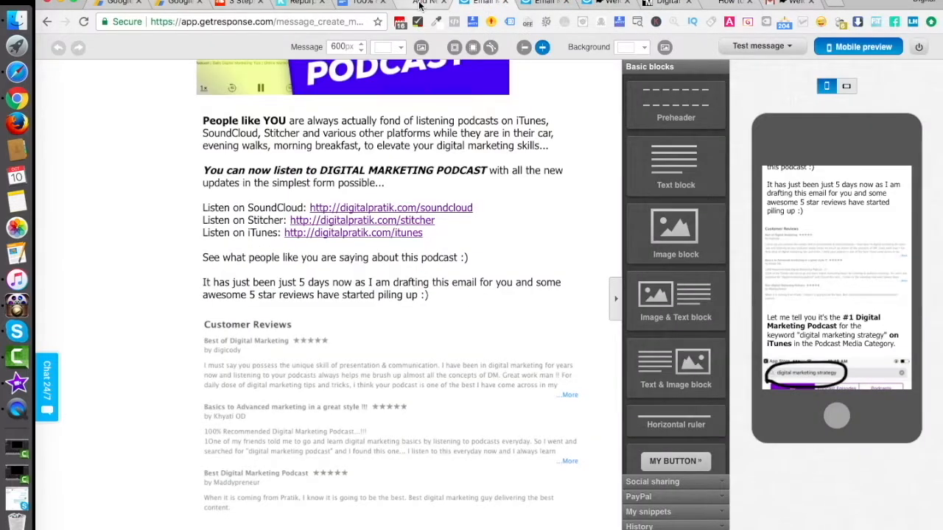
left_click(420, 4)
left_click(544, 3)
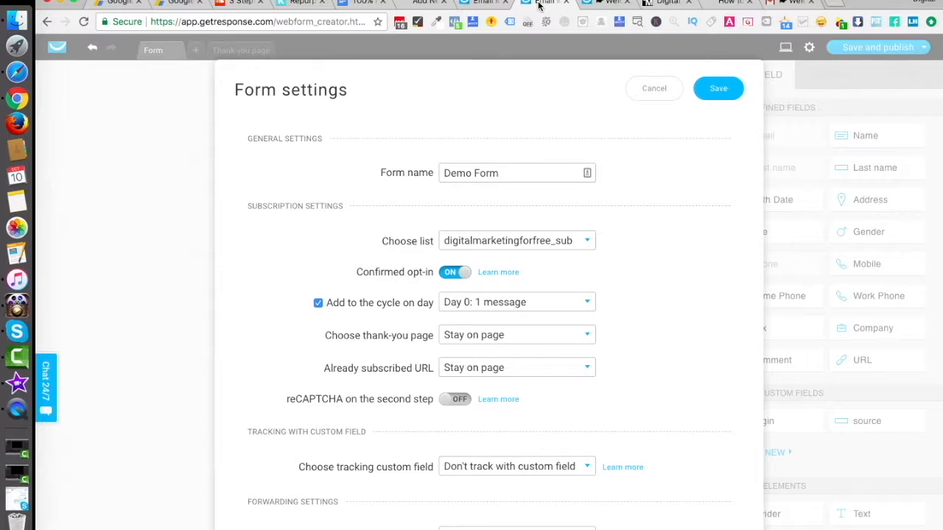
Cancel the form settings, then save and publish the form
left_click(659, 95)
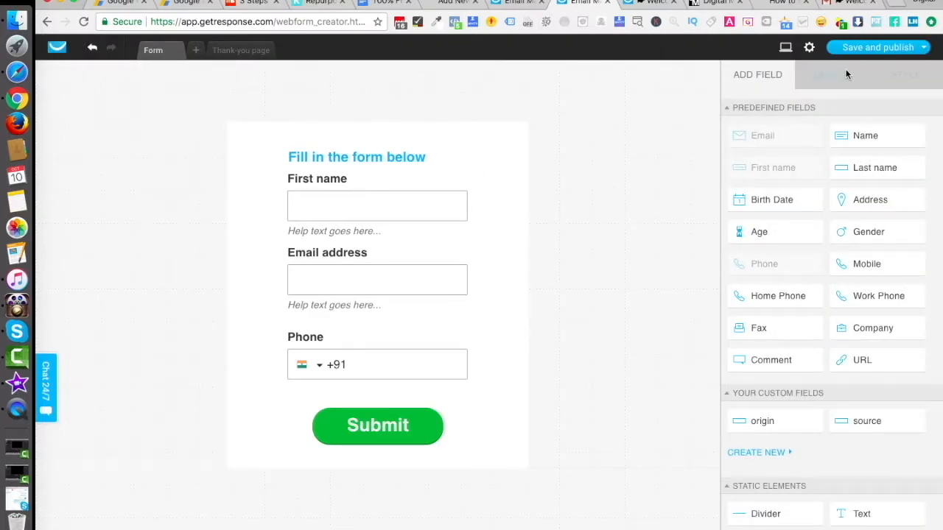
mouse_move(865, 48)
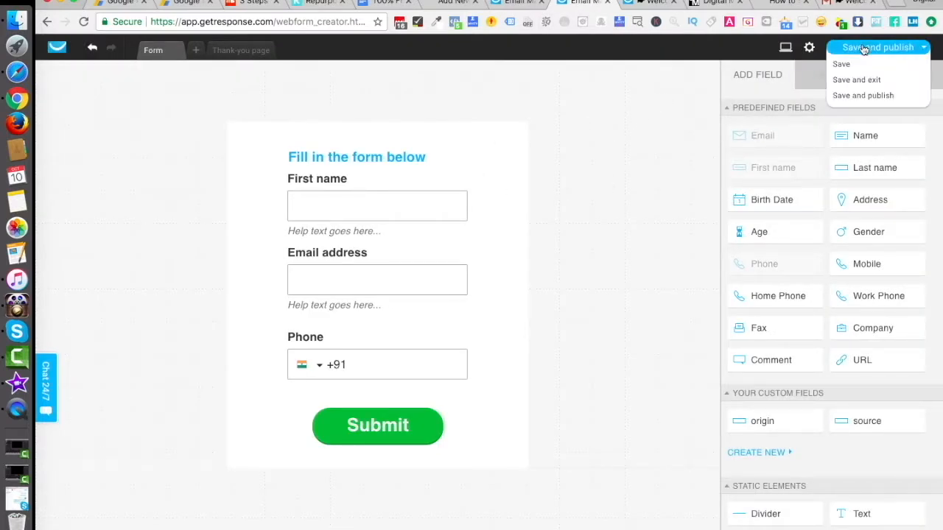
left_click(856, 95)
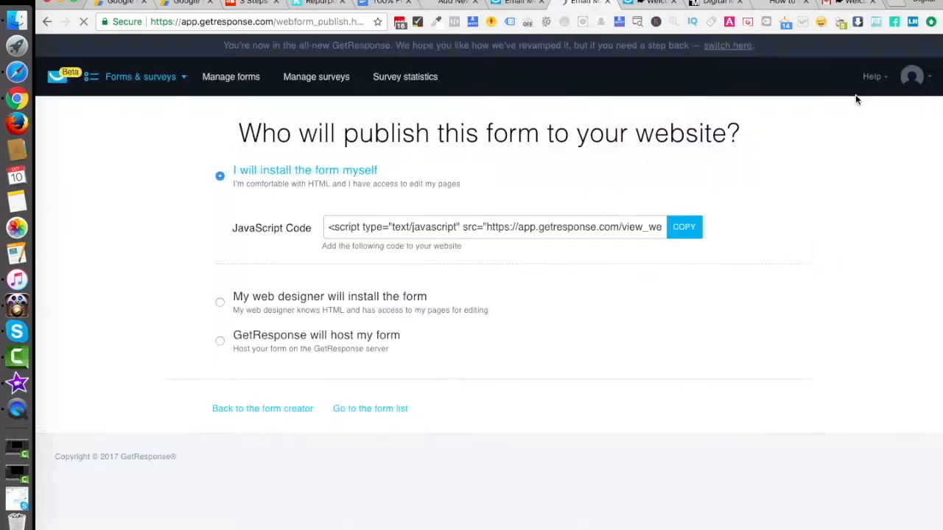
Leave the publishing page for the dashboard and open the contact lists
left_click(183, 79)
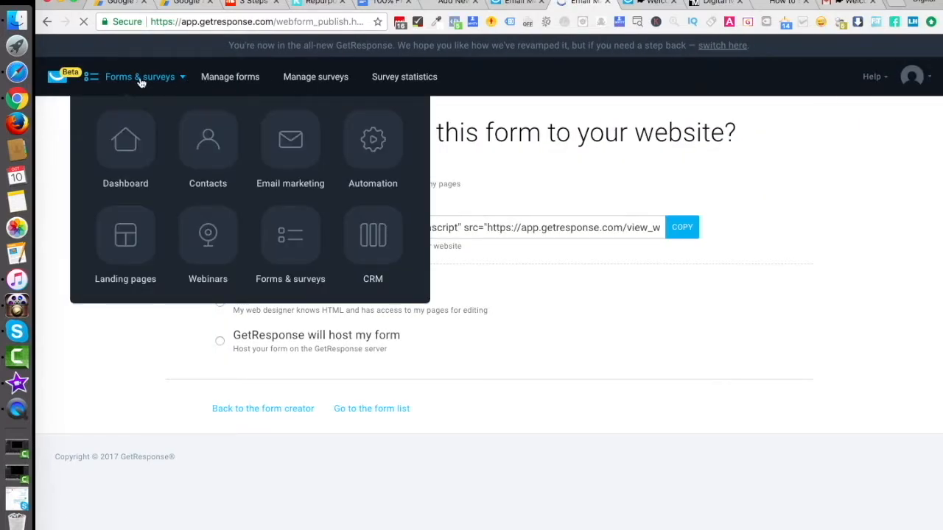
left_click(133, 133)
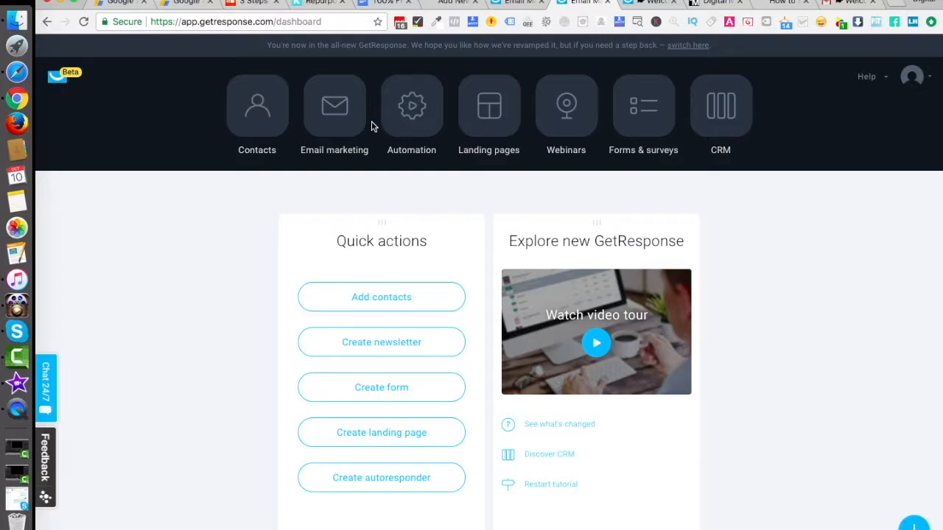
left_click(914, 78)
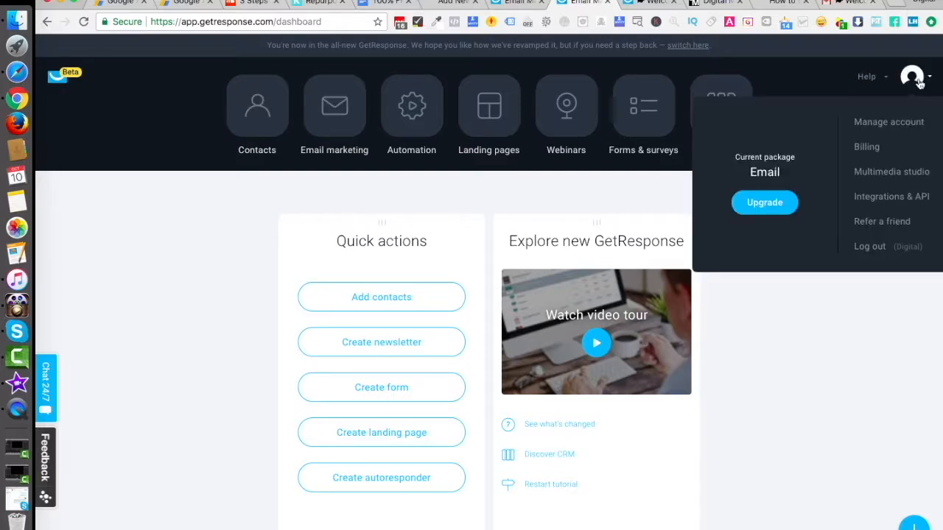
left_click(255, 120)
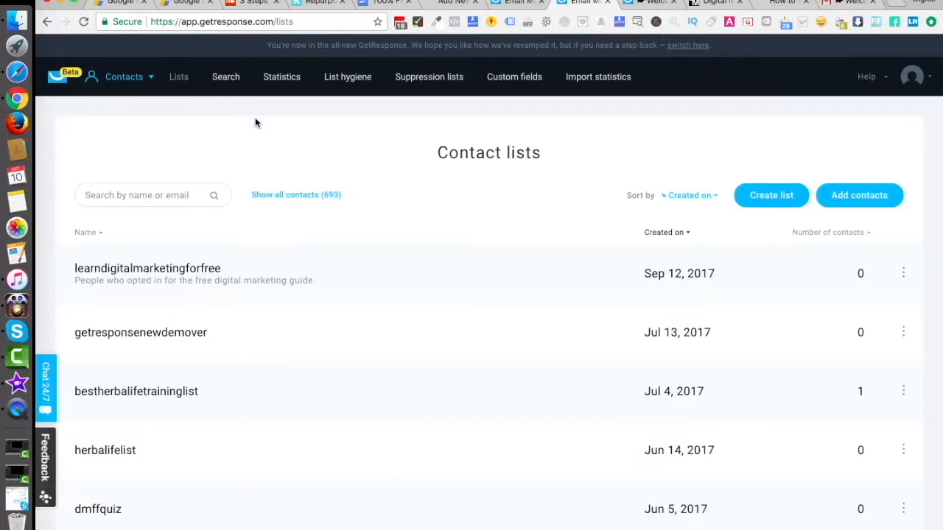
Try to create a contact list named "demo error list"
left_click(767, 197)
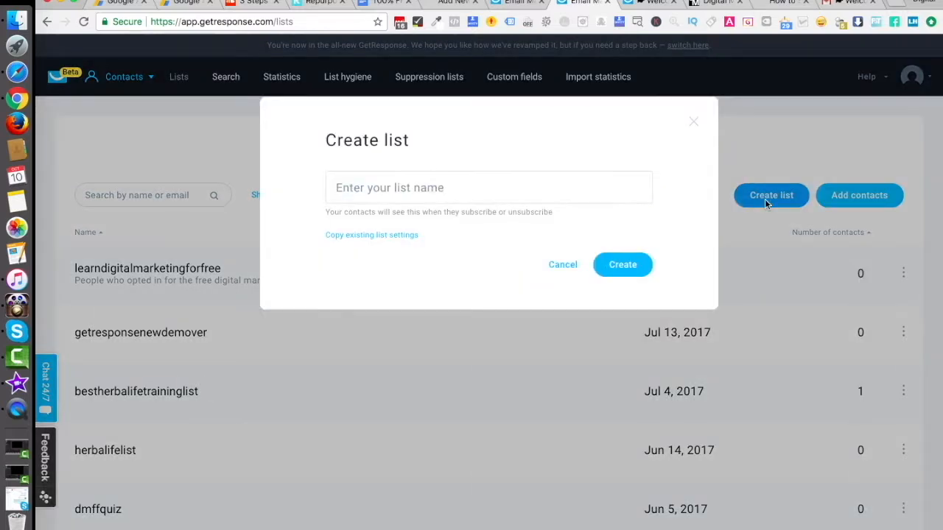
left_click(406, 189)
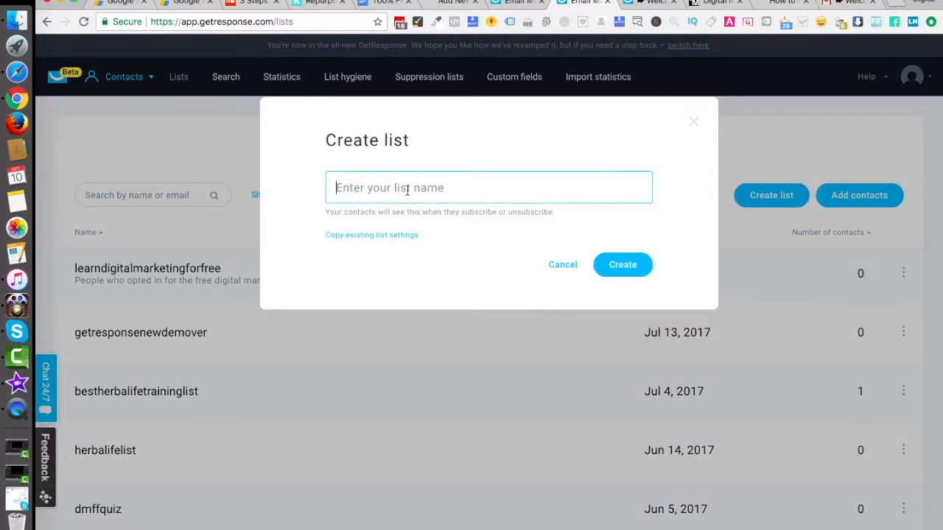
type("demo")
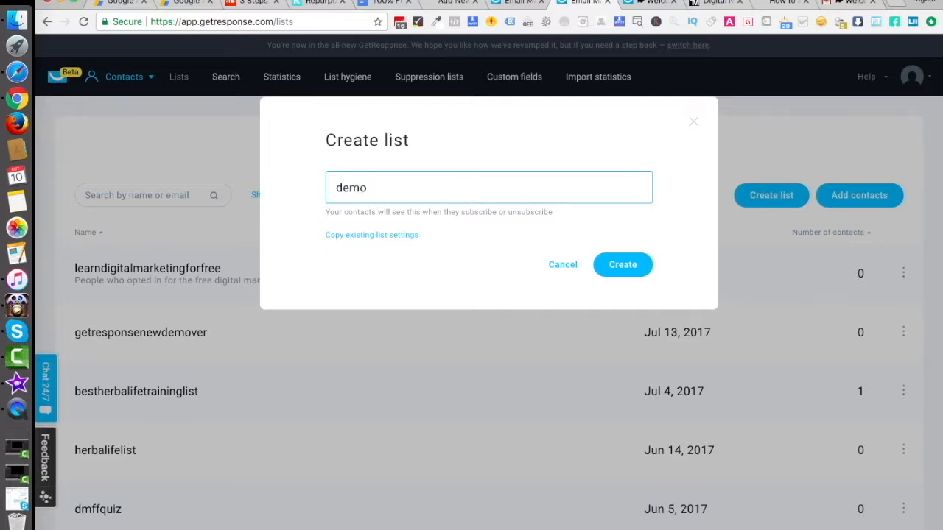
type("error list")
left_click(616, 268)
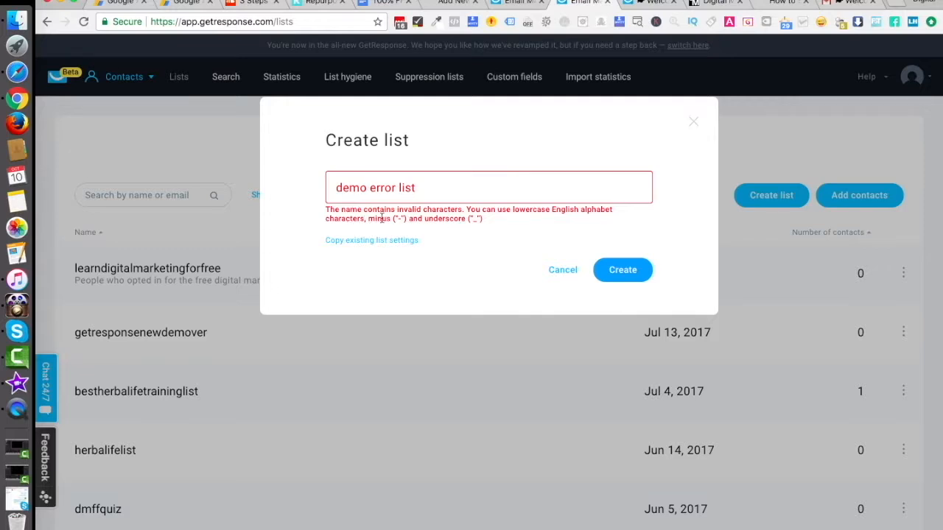
Replace the list name with "demo_correct_list" and create the contact list
triple_click(407, 189)
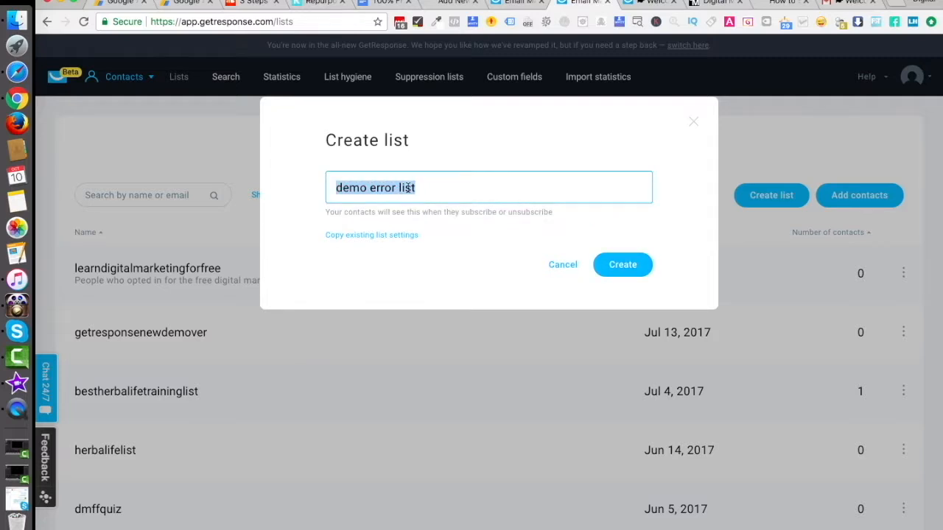
type("demo")
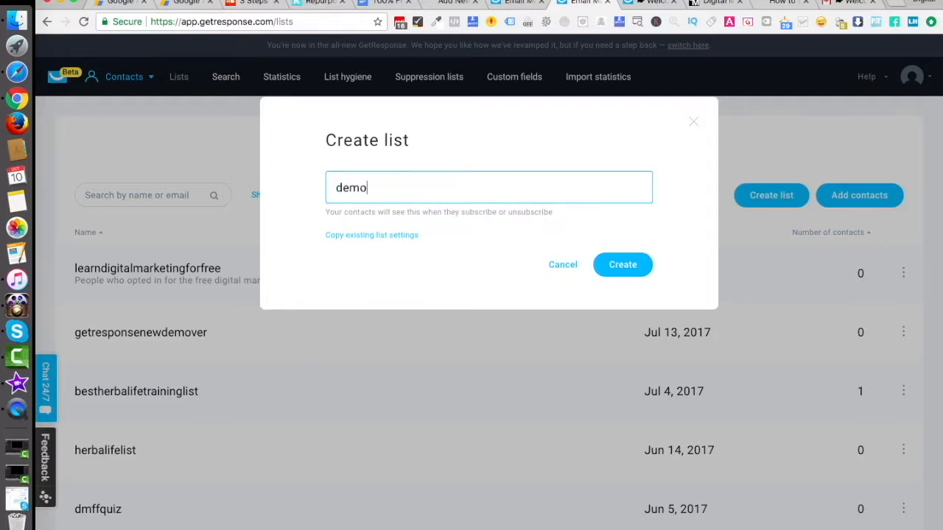
type("_correct_list")
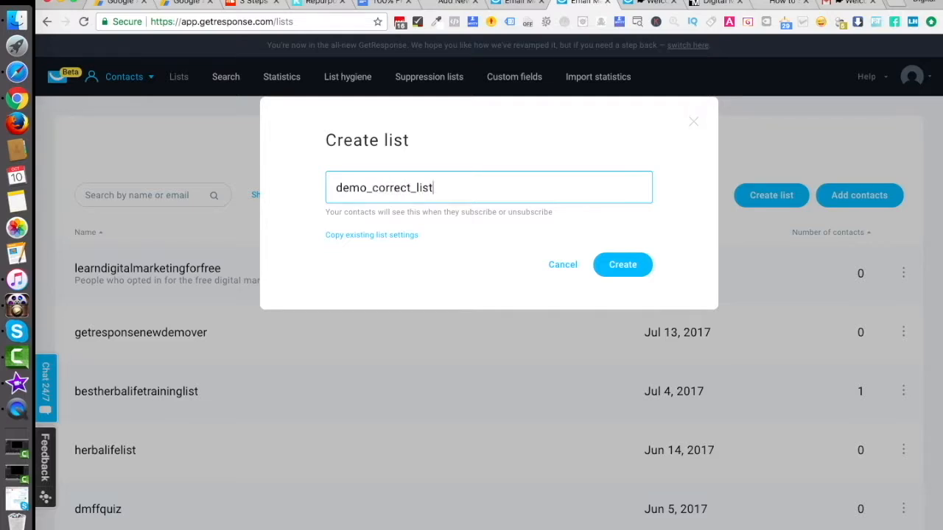
left_click(626, 274)
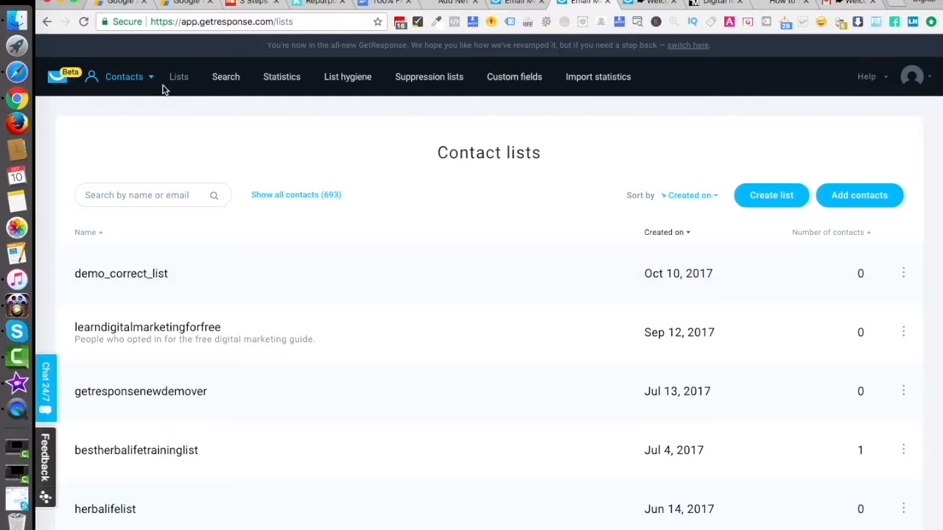
Go to the managed forms and open "Webform - 10.10.2017" for editing
left_click(123, 82)
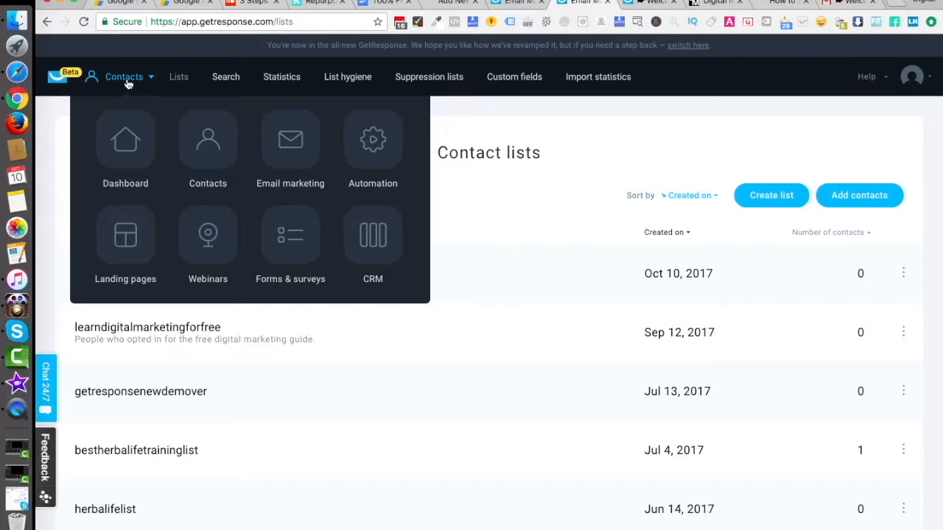
left_click(298, 237)
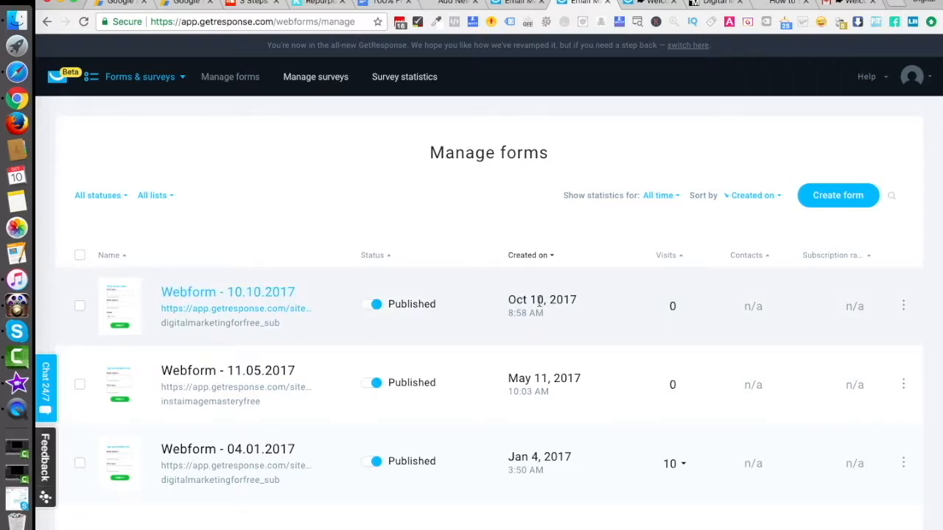
left_click(257, 295)
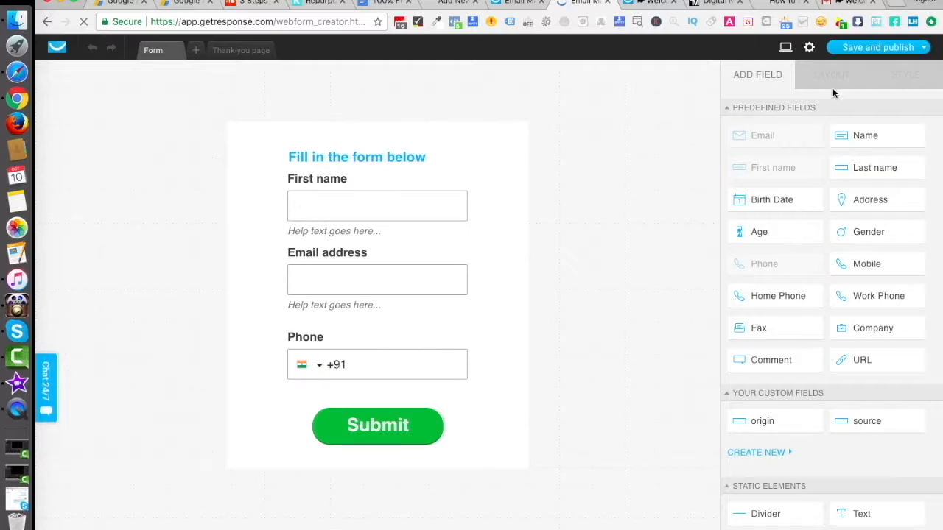
Open the form settings and rename the form as "Demo Web form"
left_click(809, 50)
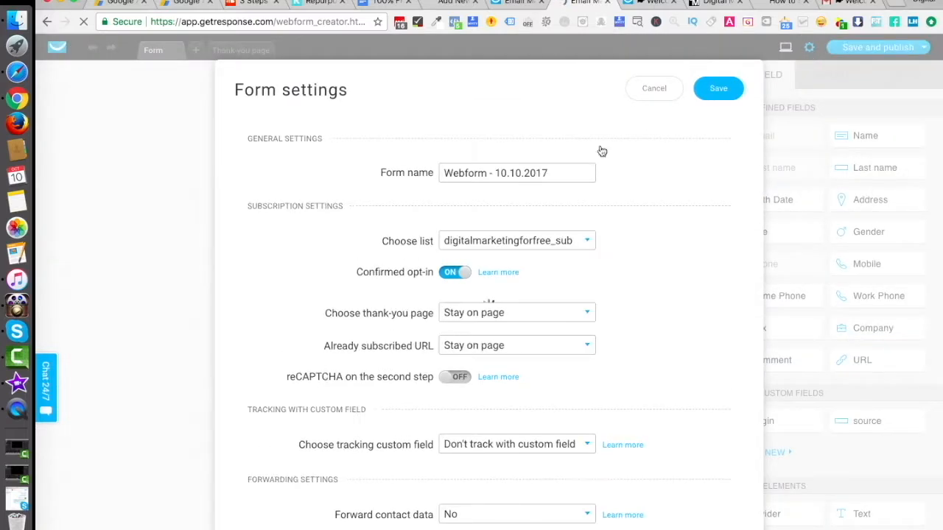
triple_click(526, 172)
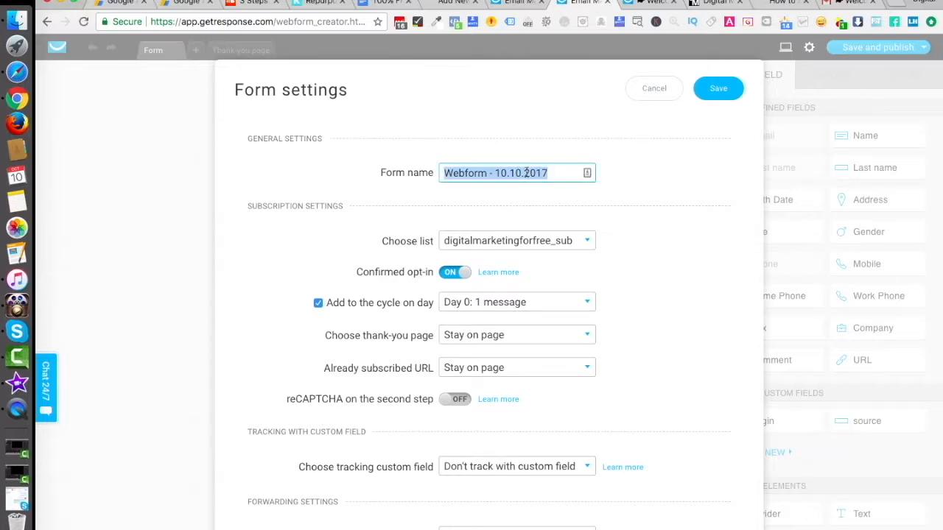
type("Demo Web fro")
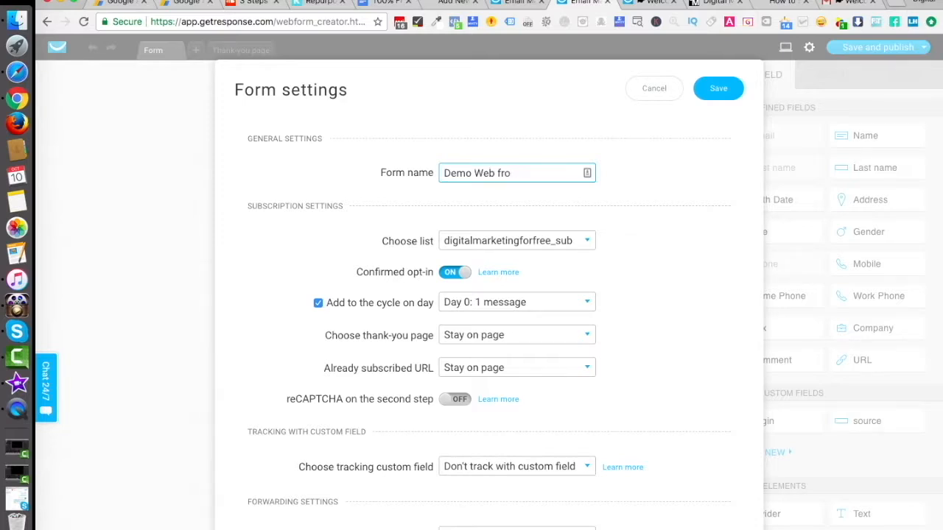
type("mrm")
Assign the form's subscribers to the contact list "demo_correct_list"
left_click(543, 236)
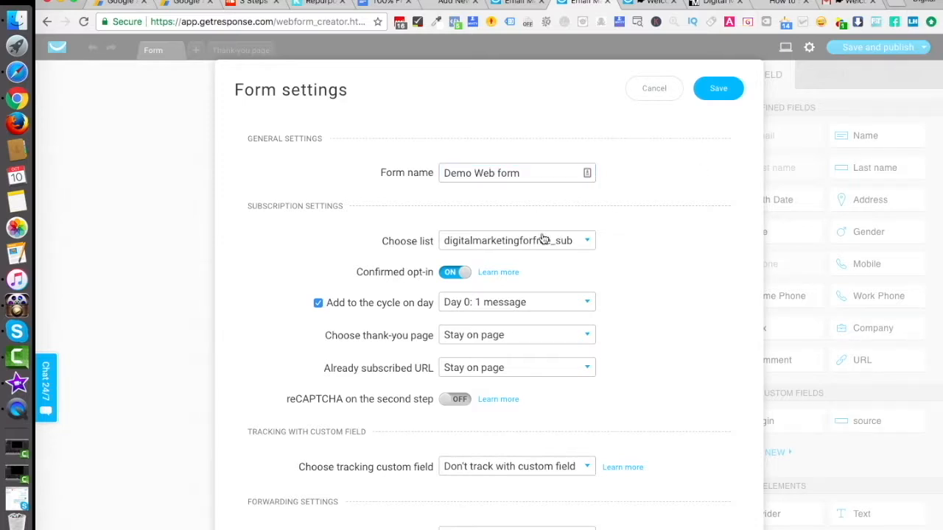
scroll(526, 326, "down", 5)
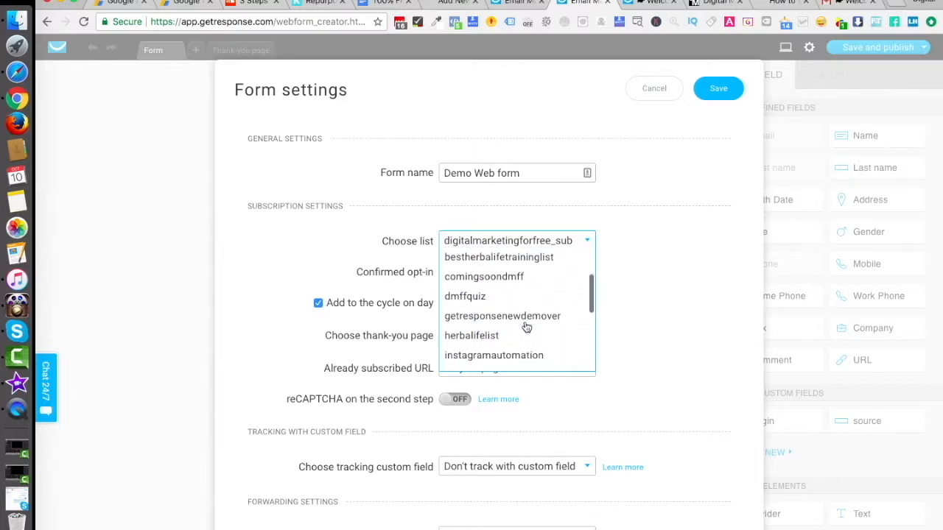
scroll(525, 326, "down", 6)
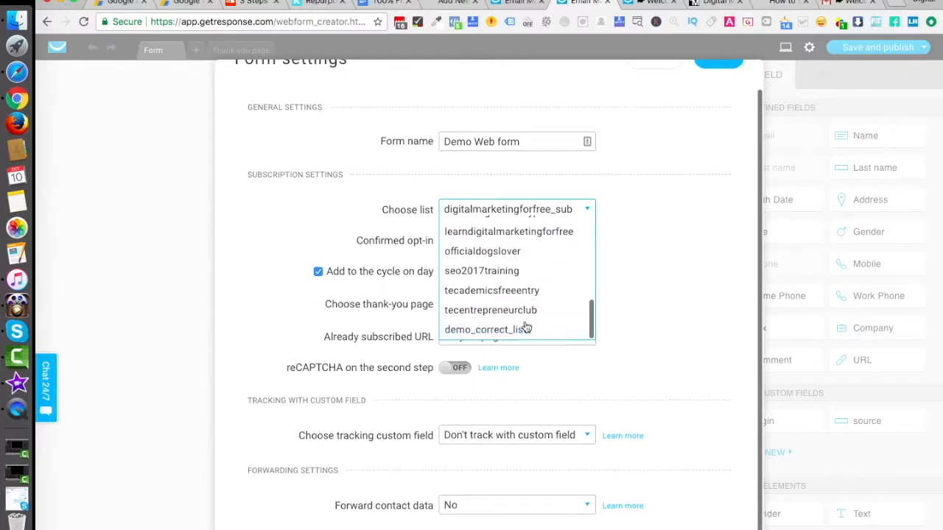
left_click(520, 330)
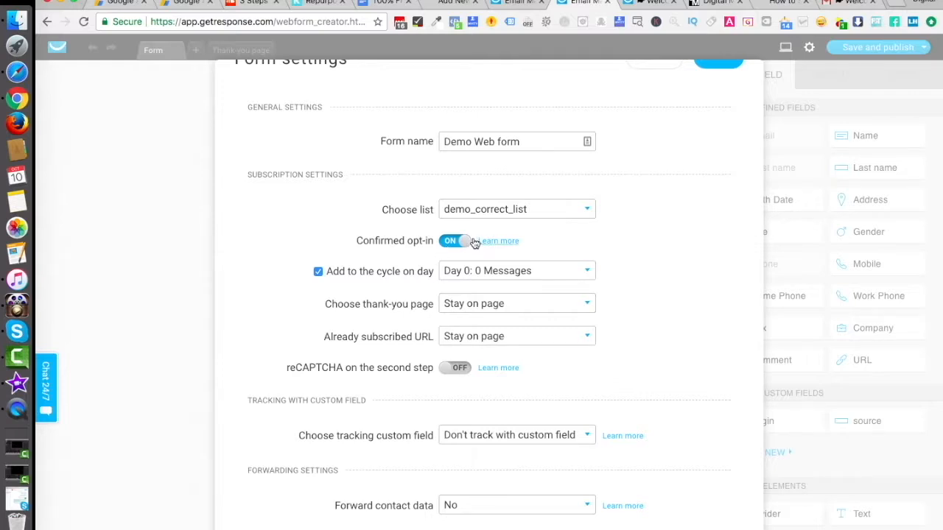
Open YouTube in a new browser tab and search for "optin vs double optin" plus the channel name
left_click(894, 6)
type("youtube.com")
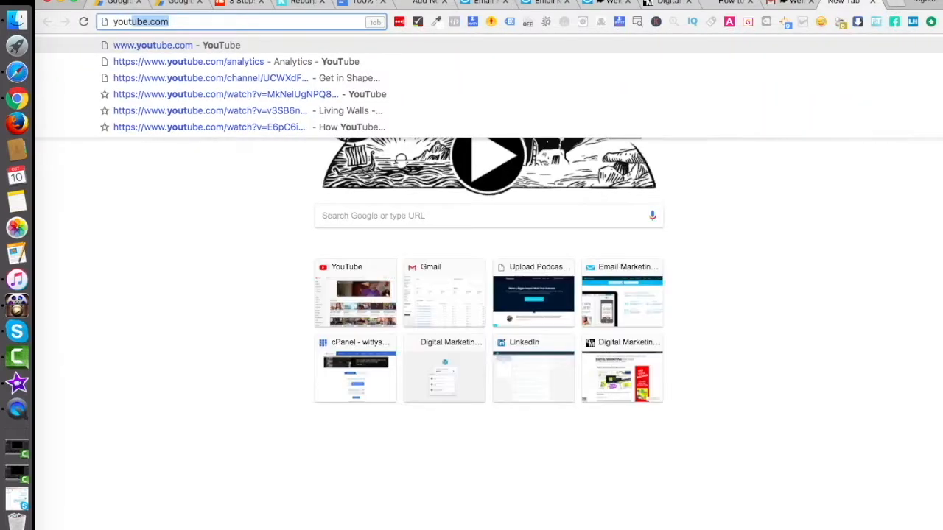
key("Return")
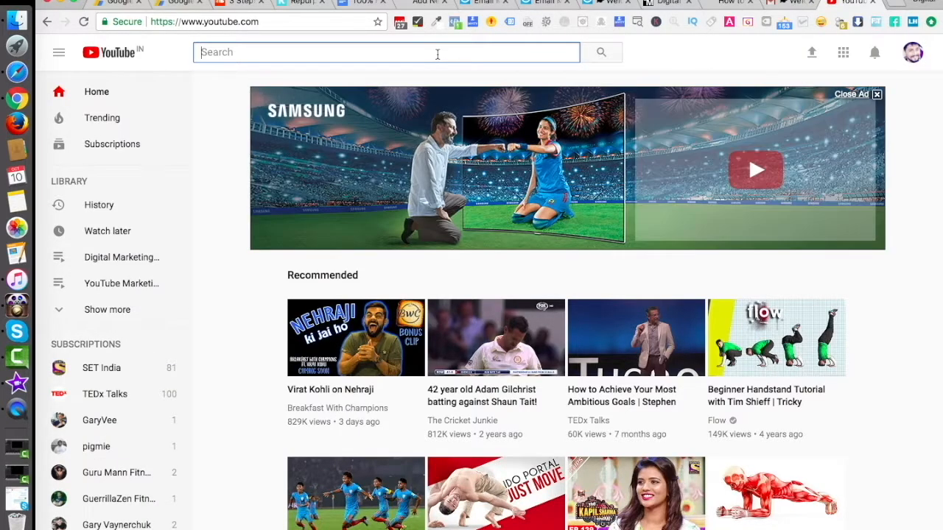
type("optin vs ")
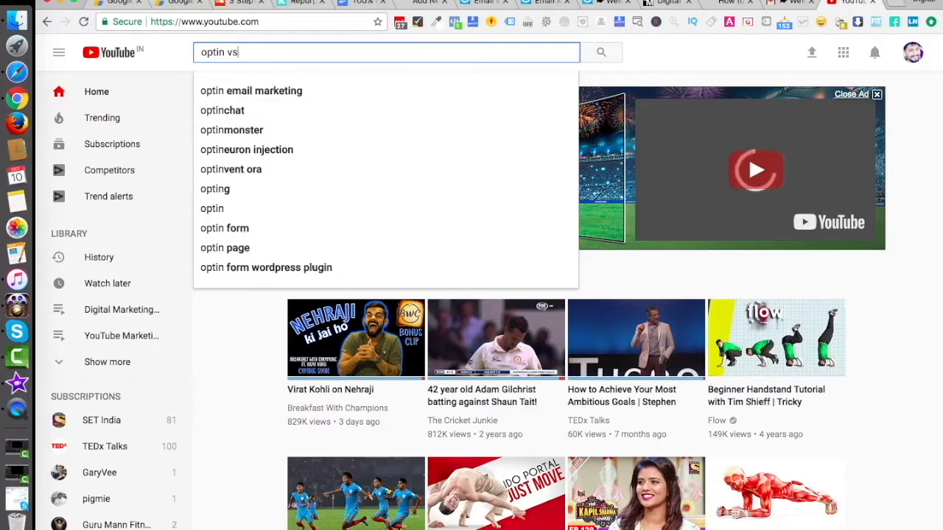
type("double ")
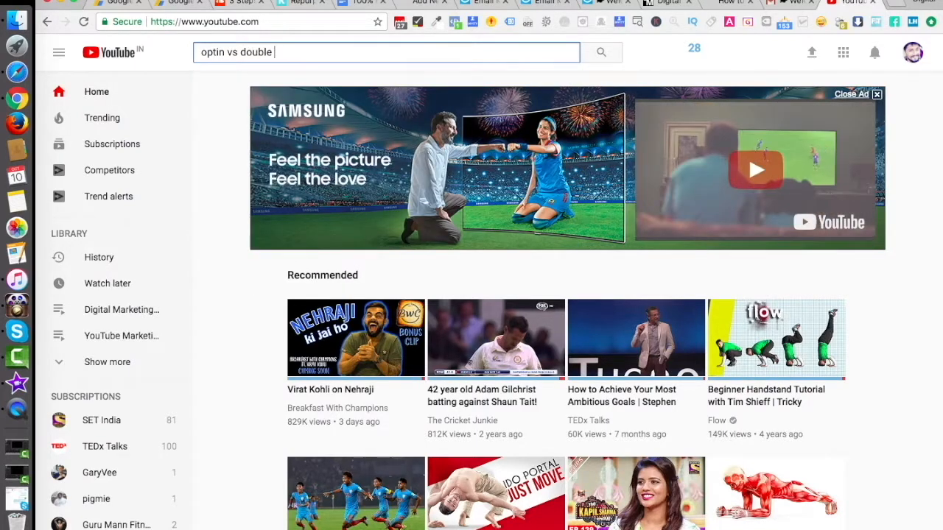
type("optin digit")
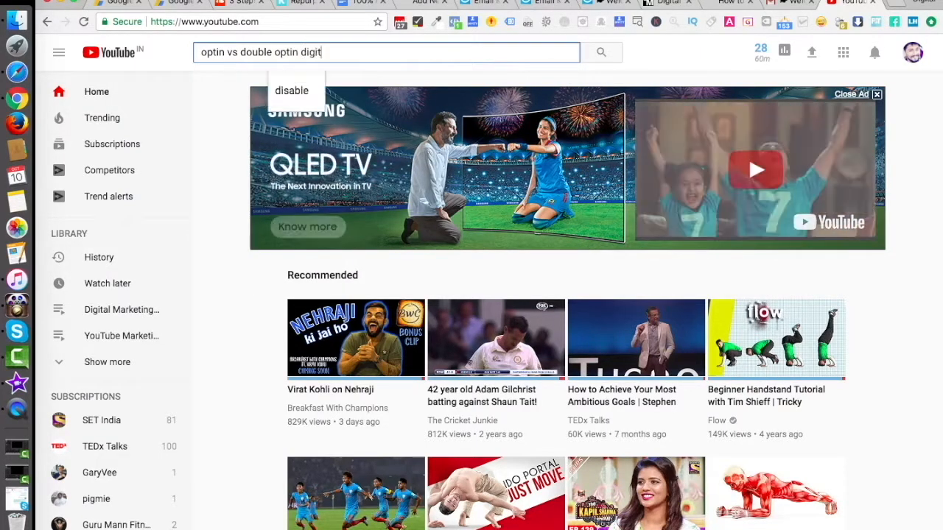
type("al pratik")
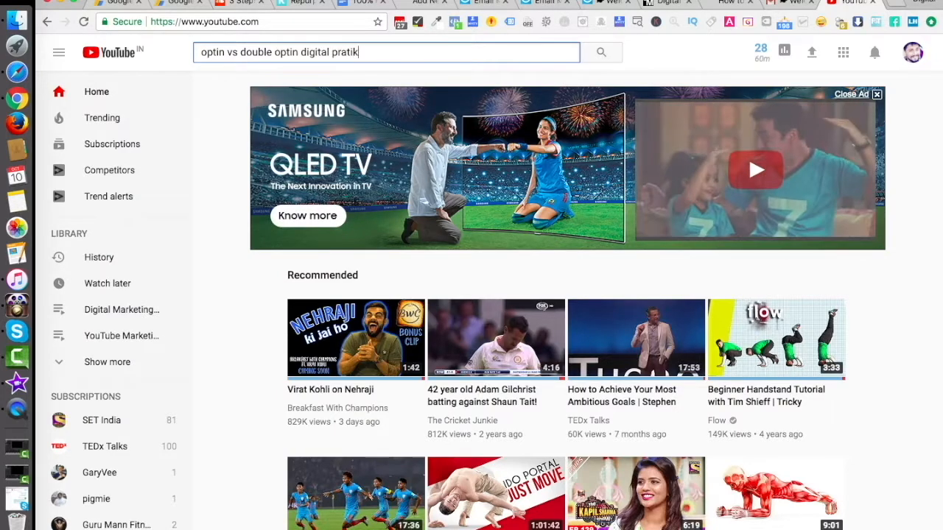
key("Return")
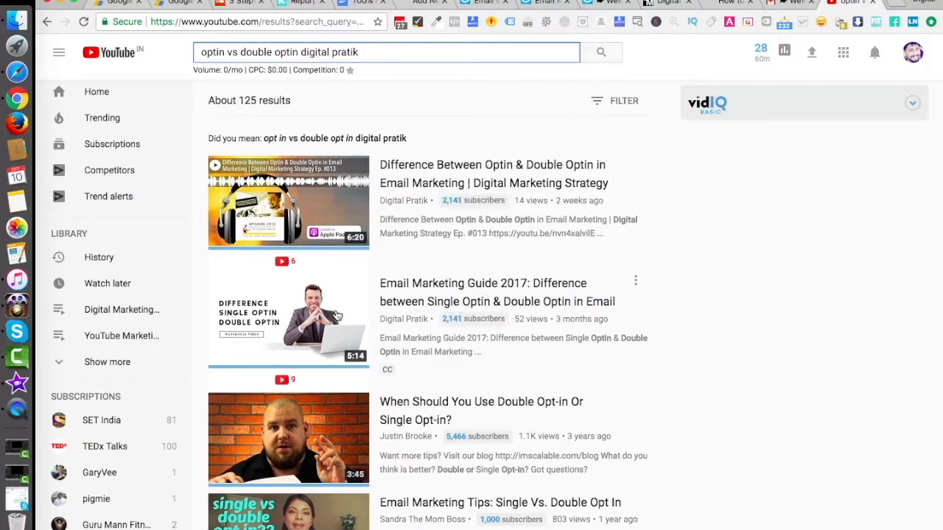
Open the "Difference between Single Optin & Double Optin" video, skip the ad, pause playback and jump to 2:13
left_click(298, 331)
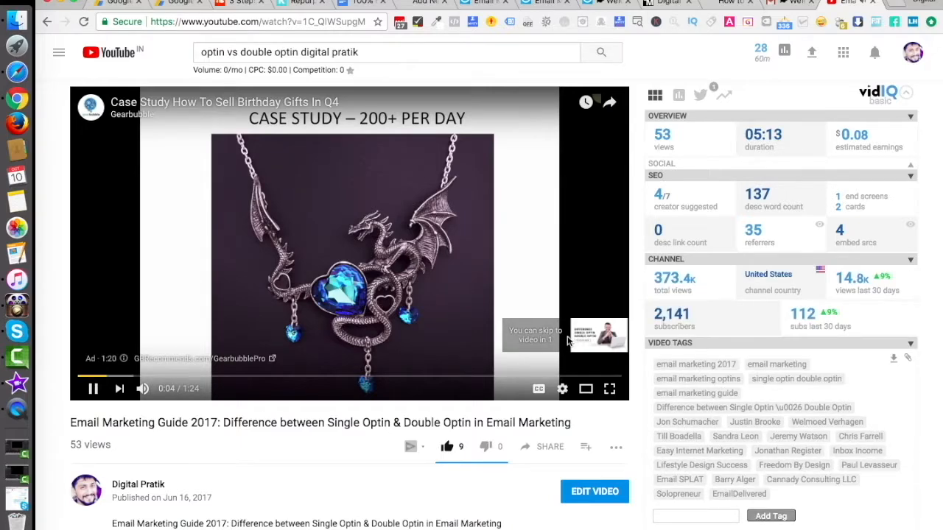
left_click(585, 344)
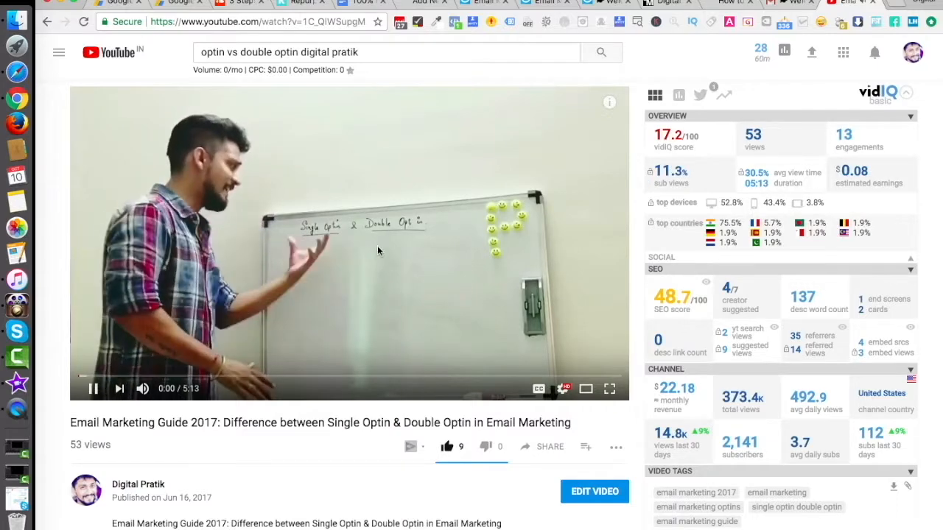
left_click(429, 270)
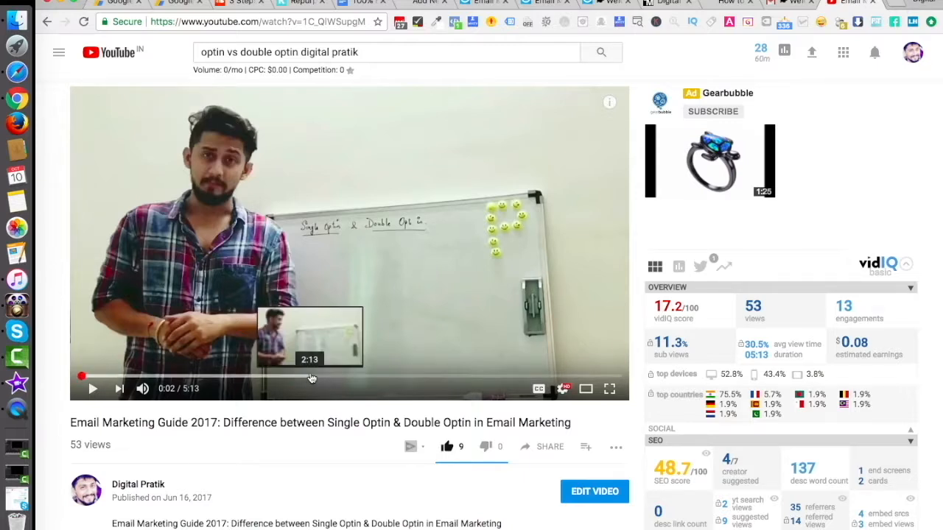
left_click(311, 377)
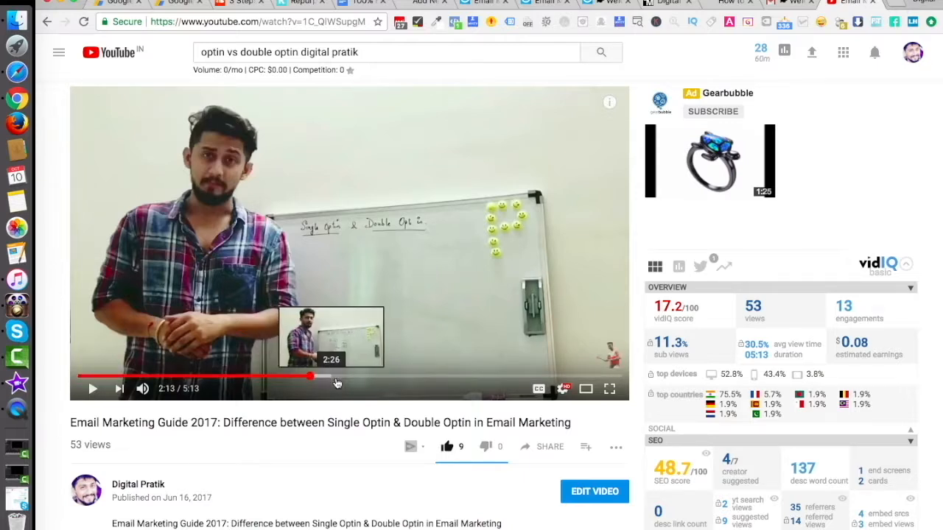
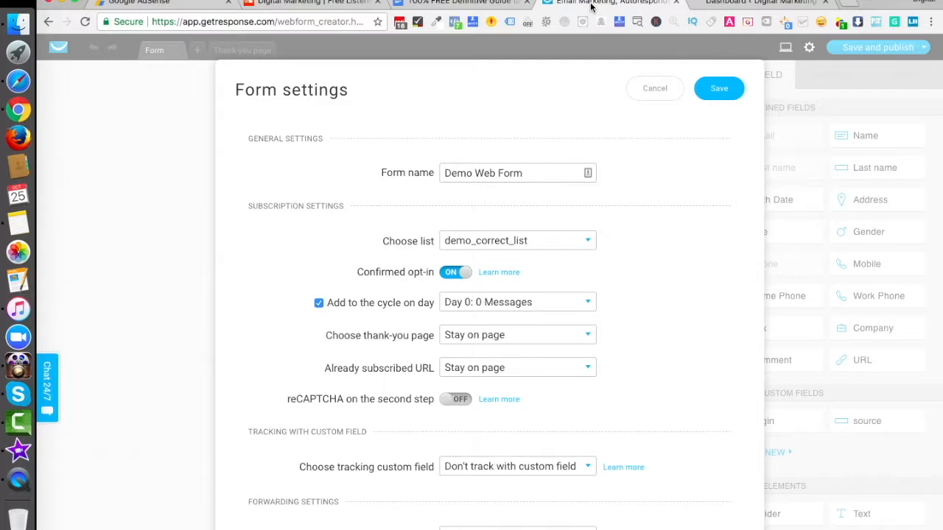
Turn off confirmed opt-in in the GetResponse form settings and save them
left_click(455, 272)
scroll(606, 395, "down", 1)
scroll(606, 396, "down", 2)
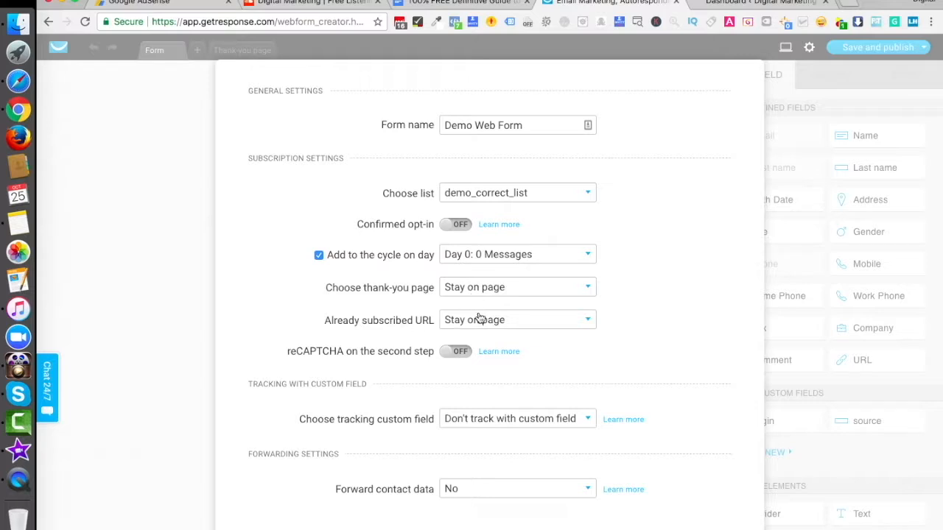
scroll(478, 317, "up", 3)
left_click(718, 89)
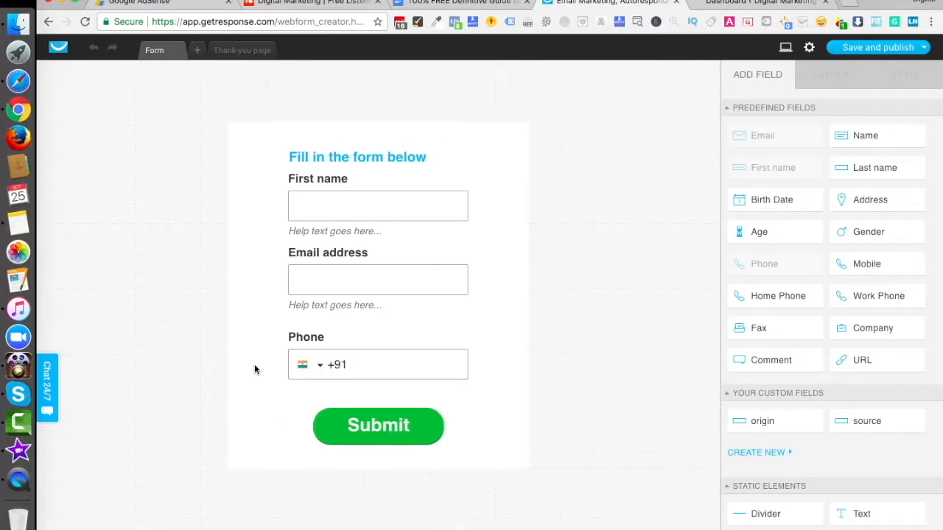
Save and publish the form, and try to copy its JavaScript code using the page's own copy function
mouse_move(900, 49)
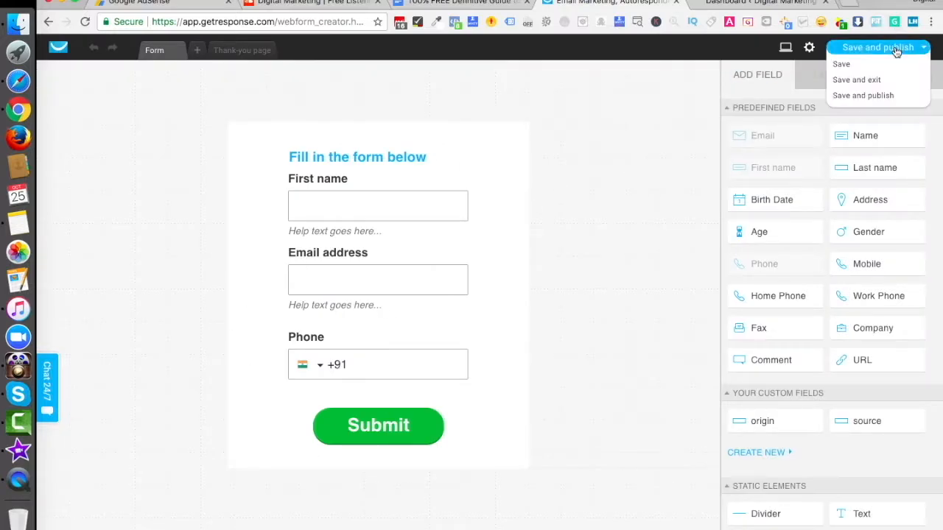
left_click(868, 96)
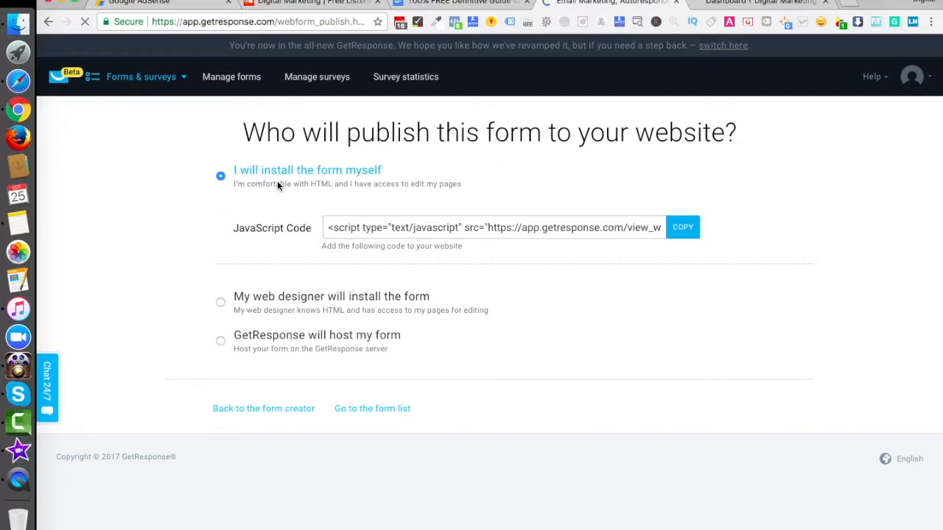
left_click(363, 228)
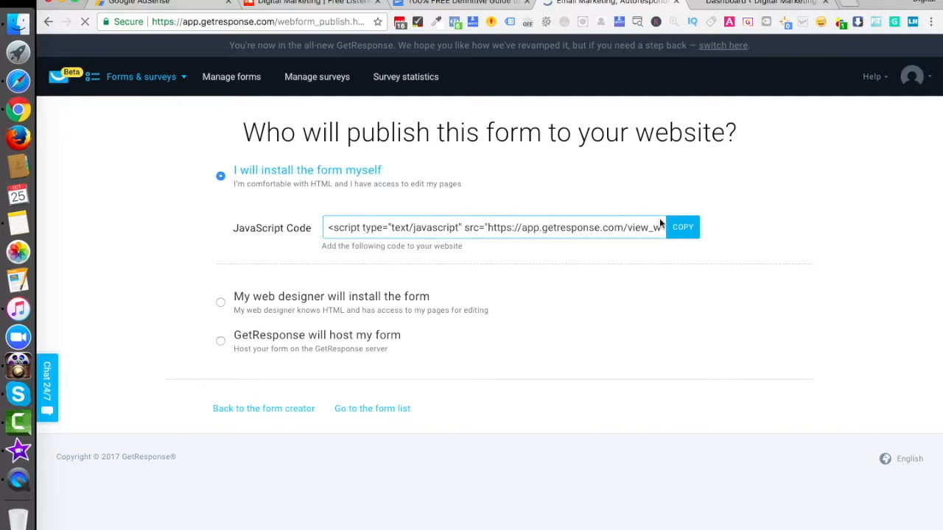
left_click(681, 227)
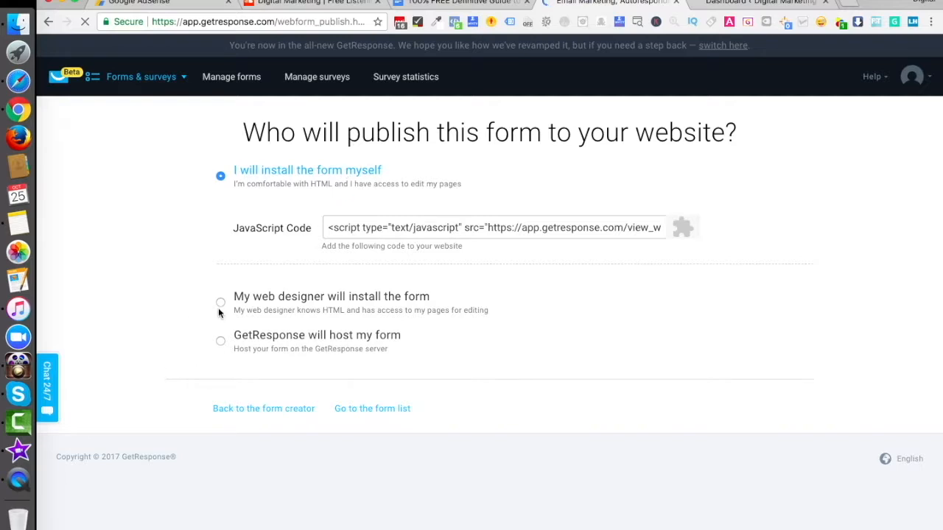
Keep the option to install the form yourself and copy the full JavaScript code to the clipboard
left_click(265, 296)
left_click(280, 180)
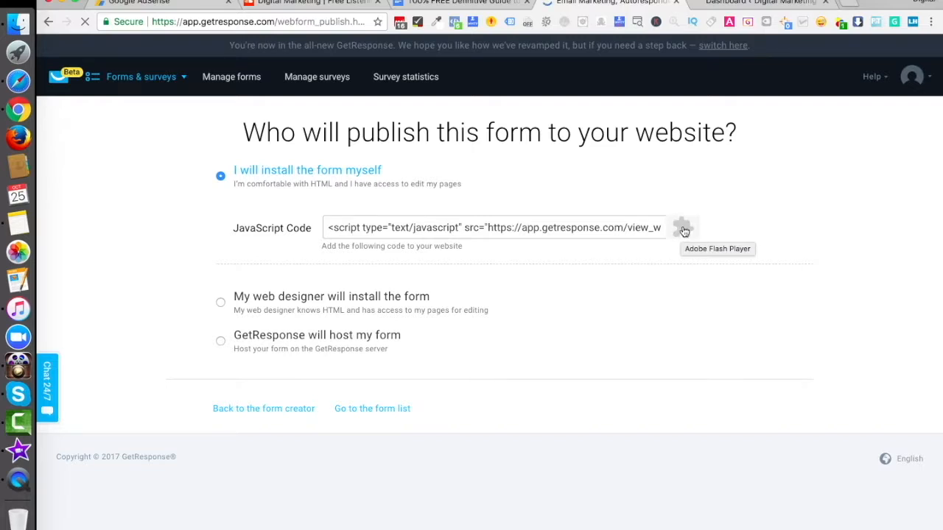
left_click(501, 227)
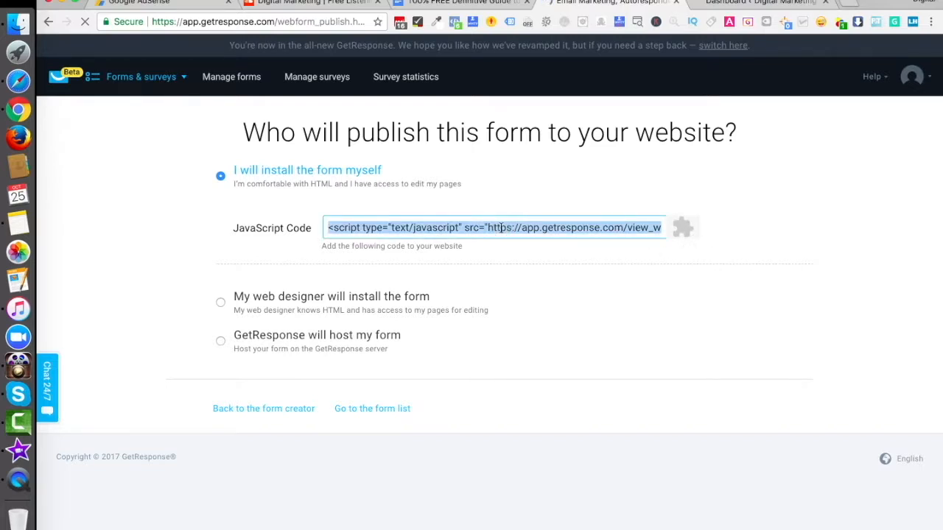
right_click(501, 228)
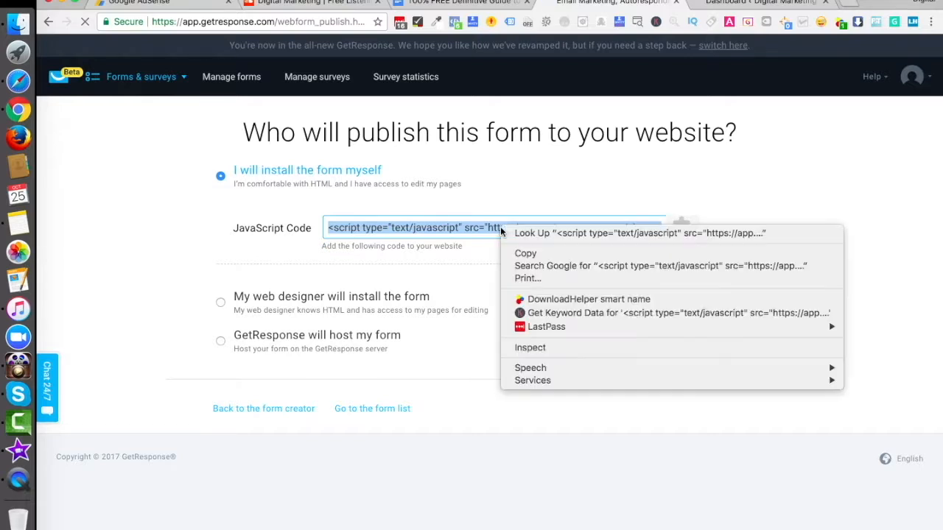
left_click(517, 253)
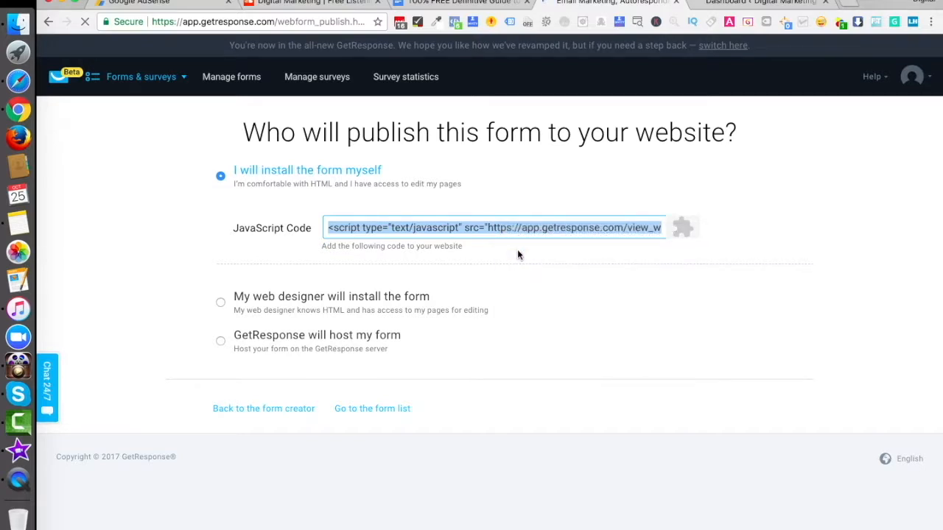
Switch to the WordPress dashboard and view the live Digital Marketing For Free site in a new browser tab
left_click(733, 6)
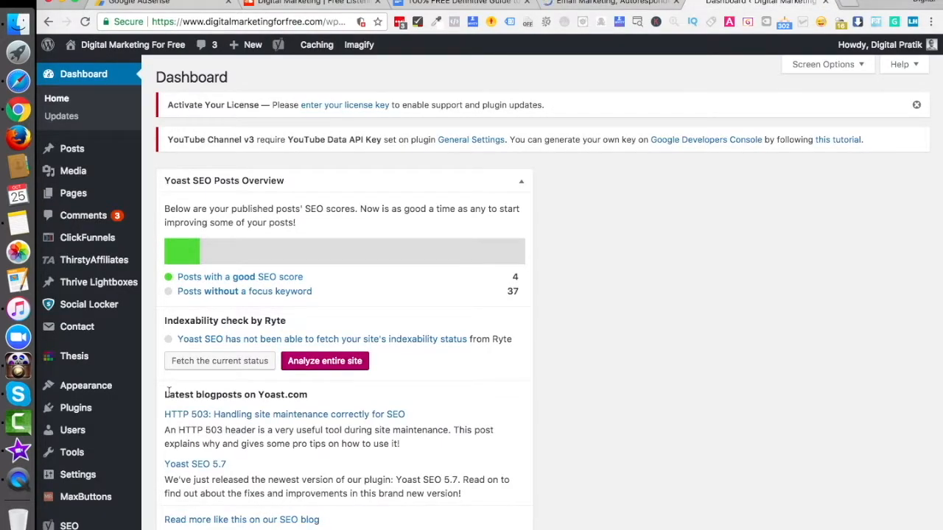
left_click(130, 45, "super")
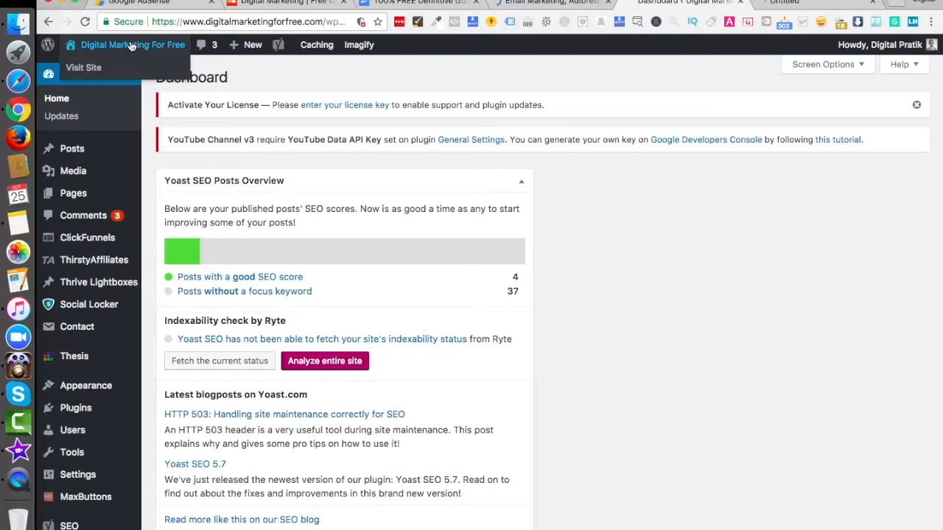
left_click(790, 2)
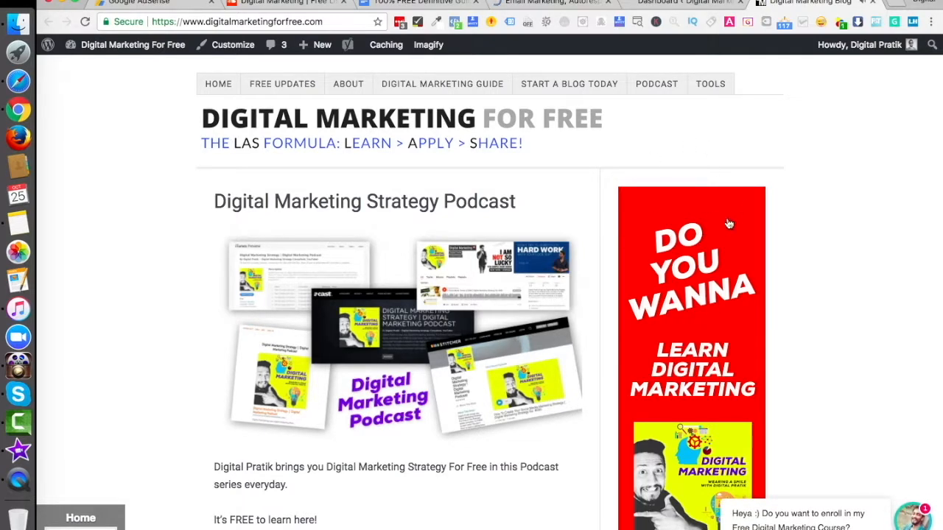
Return to the WordPress dashboard and open the Widgets page
left_click(686, 2)
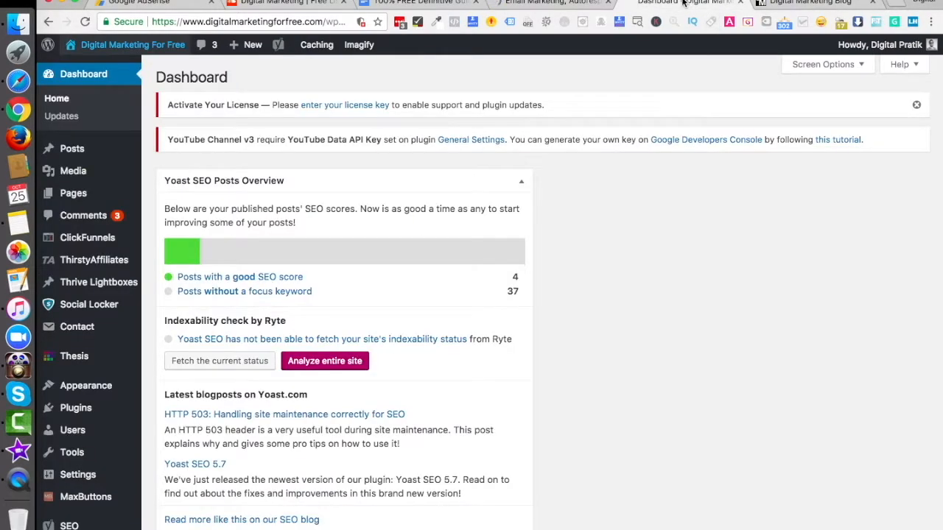
mouse_move(129, 392)
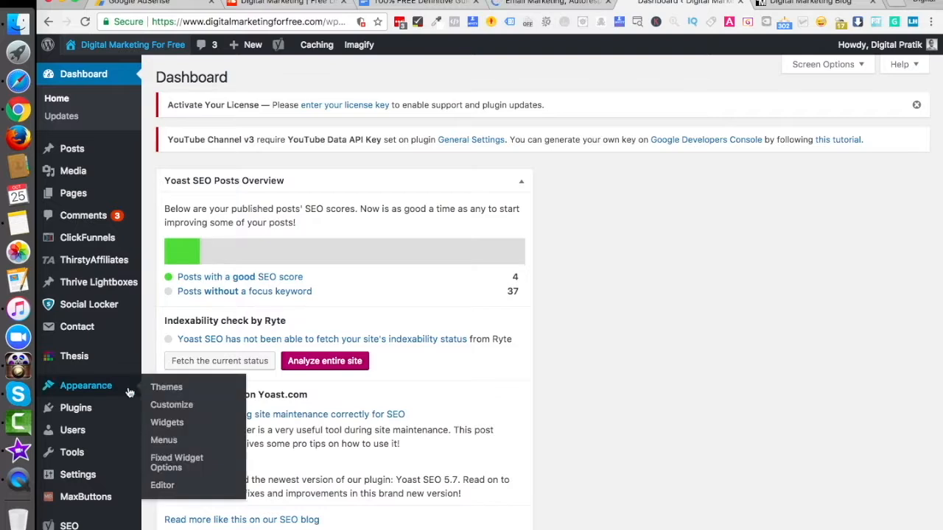
left_click(180, 427)
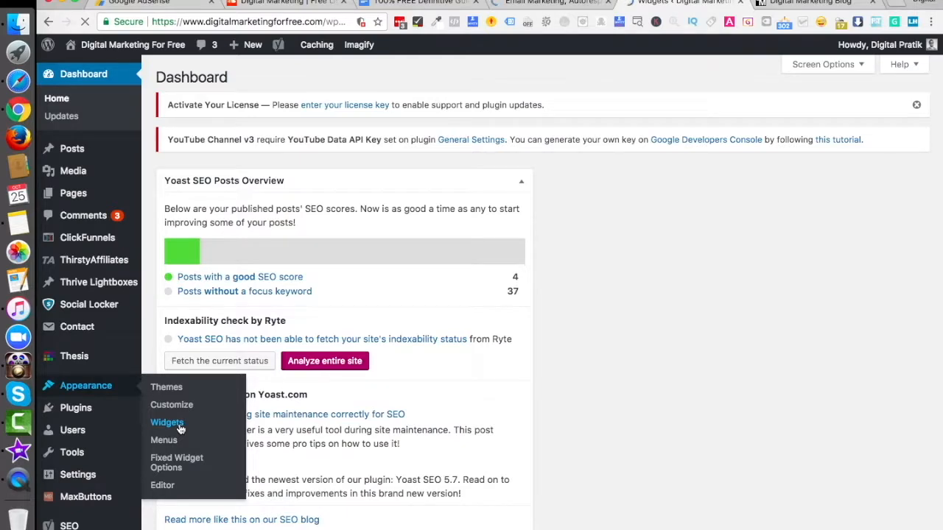
Add a Text widget as the first item of the Sidebar Widgets area
scroll(477, 436, "down", 15)
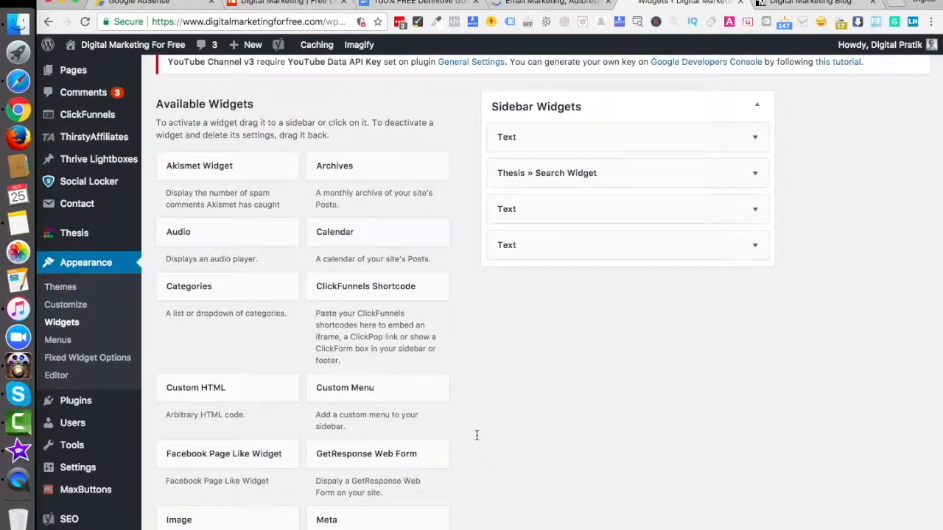
scroll(476, 435, "down", 2)
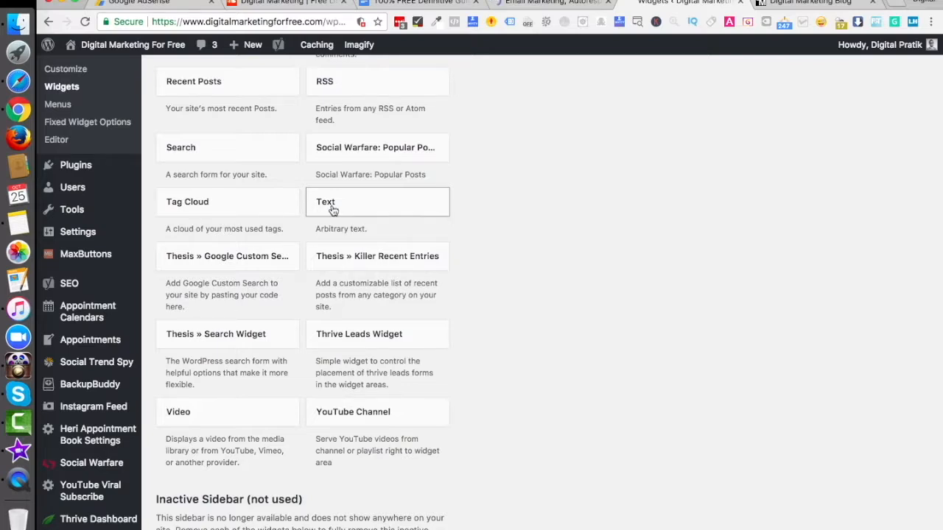
left_click_drag(335, 205, 516, 213)
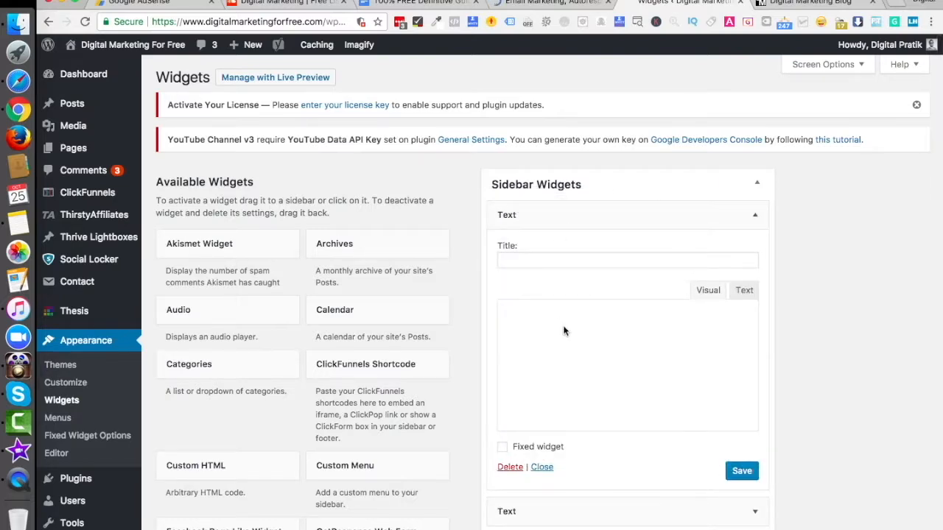
Paste the copied GetResponse form script into the new Text widget's code view and save the widget
left_click(621, 381)
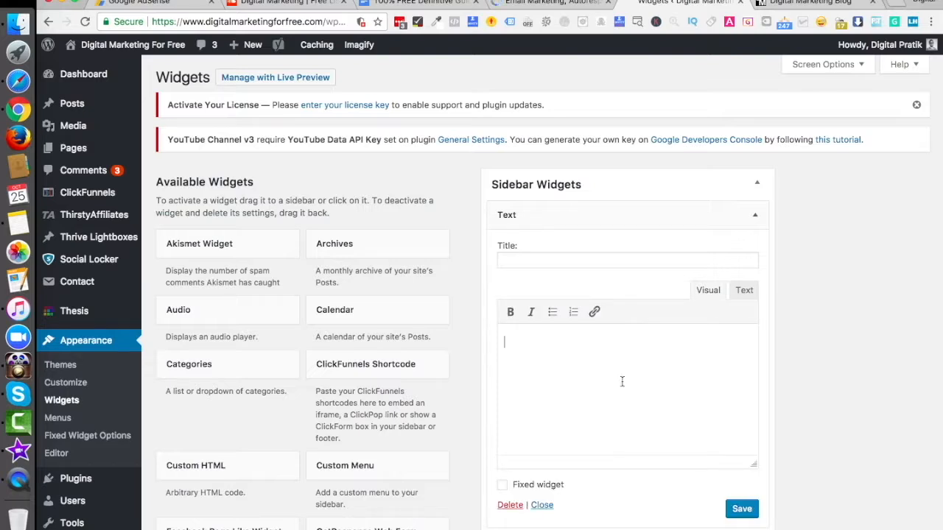
left_click(745, 292)
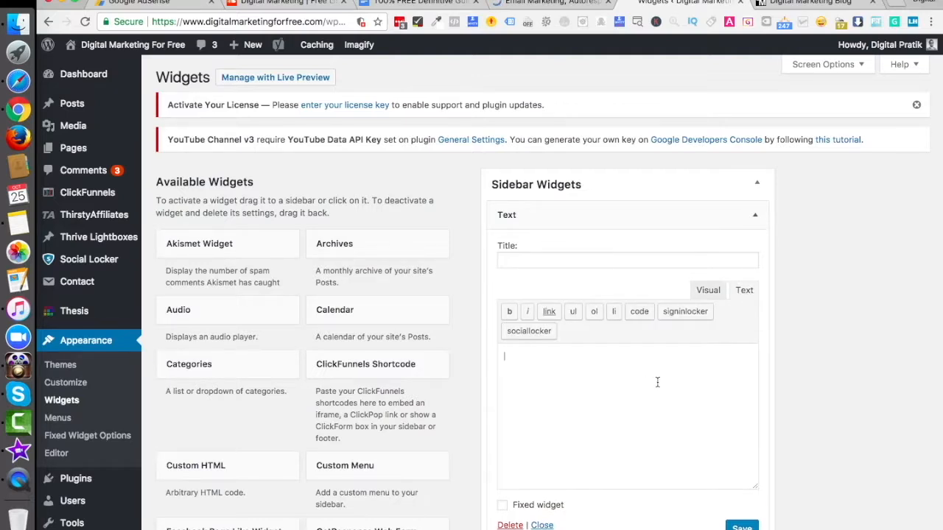
key("super+v")
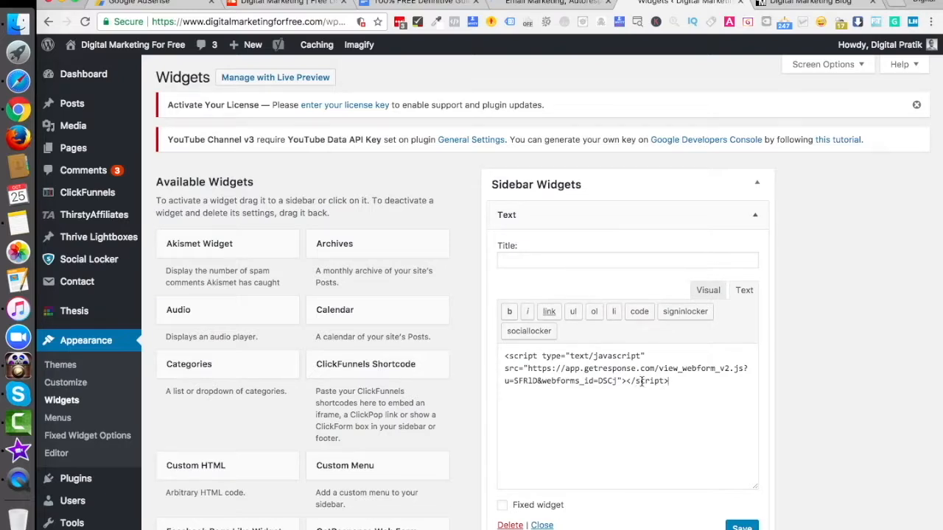
left_click(708, 290)
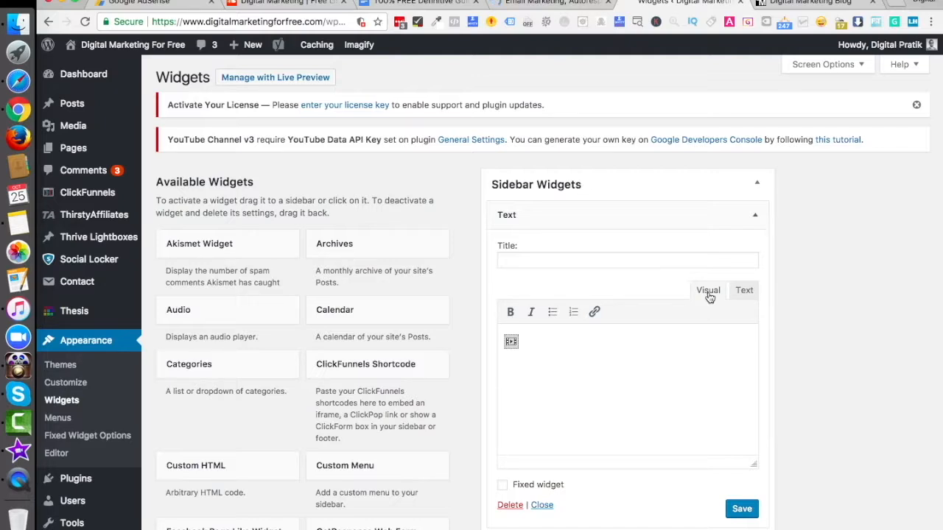
left_click(743, 292)
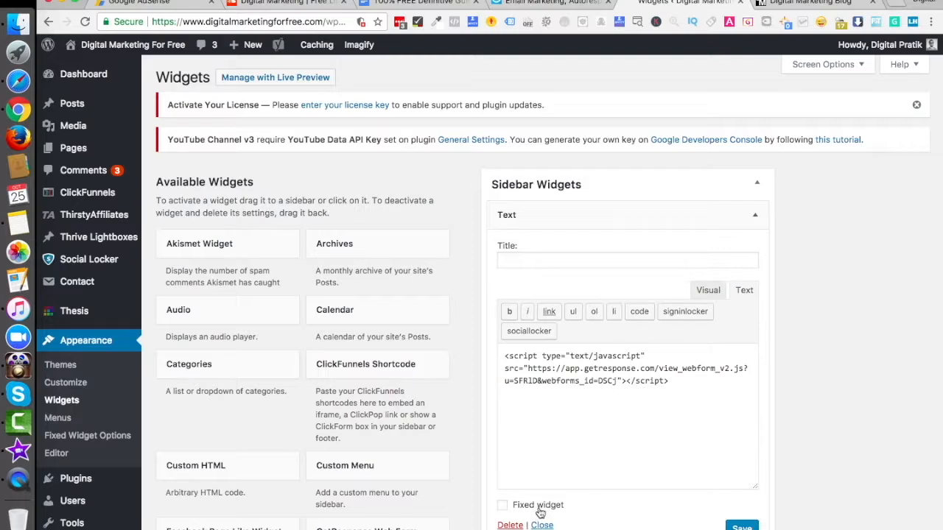
left_click(741, 526)
Reload the live Digital Marketing For Free site and examine the sidebar sign-up form against the widget's code
left_click(803, 6)
key("super+r")
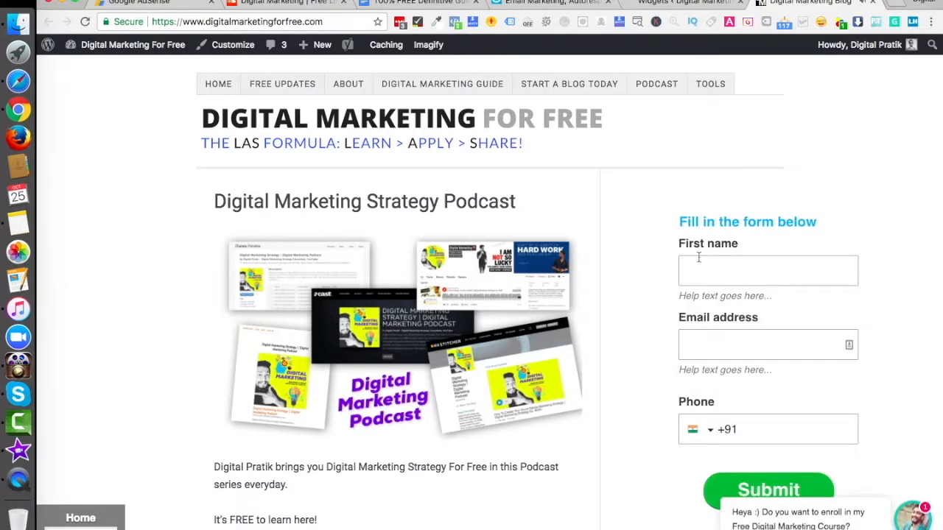
scroll(774, 302, "down", 3)
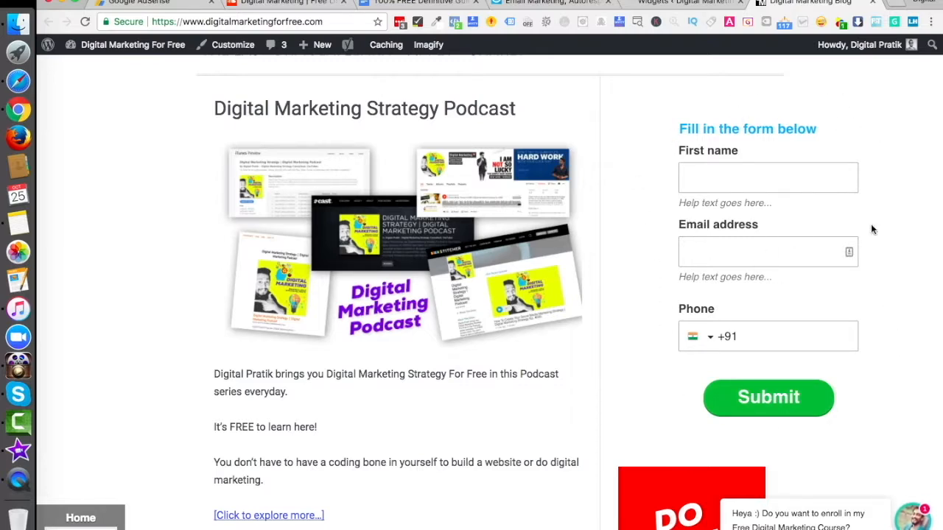
scroll(689, 257, "up", 2)
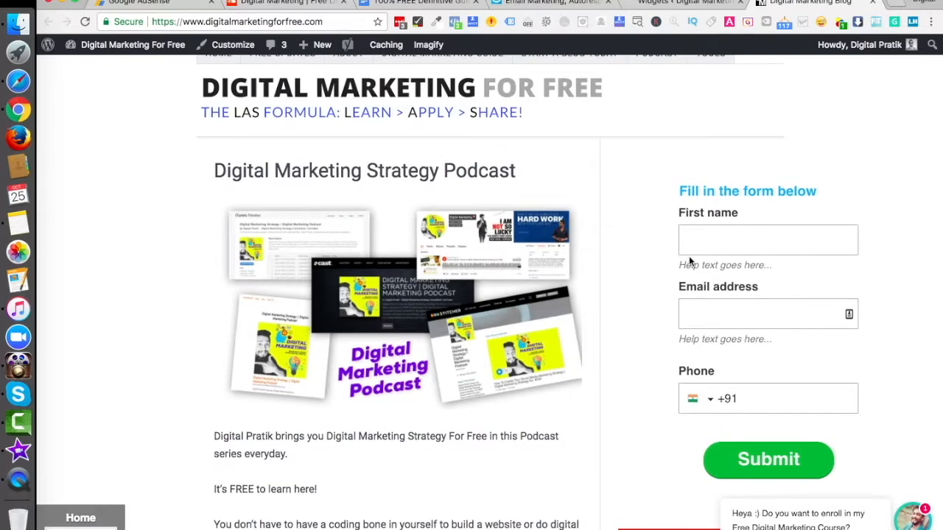
left_click(684, 4)
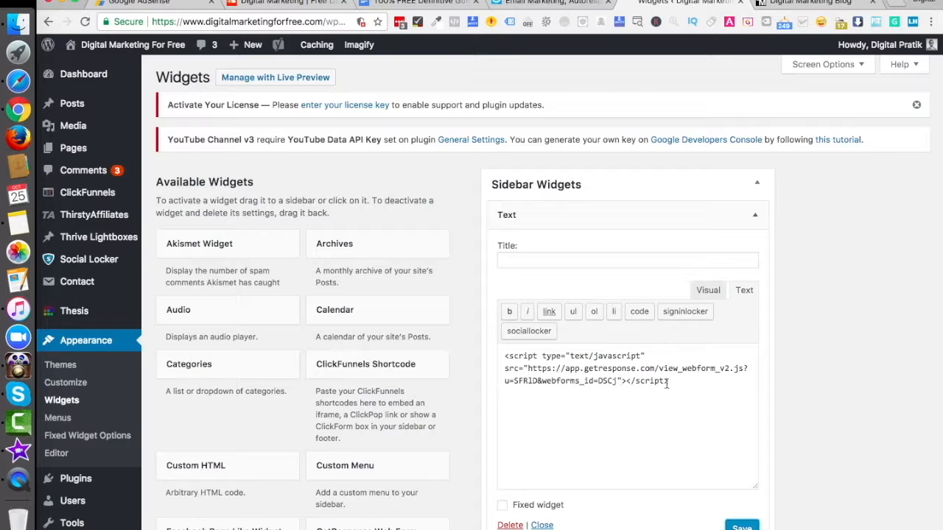
left_click(810, 3)
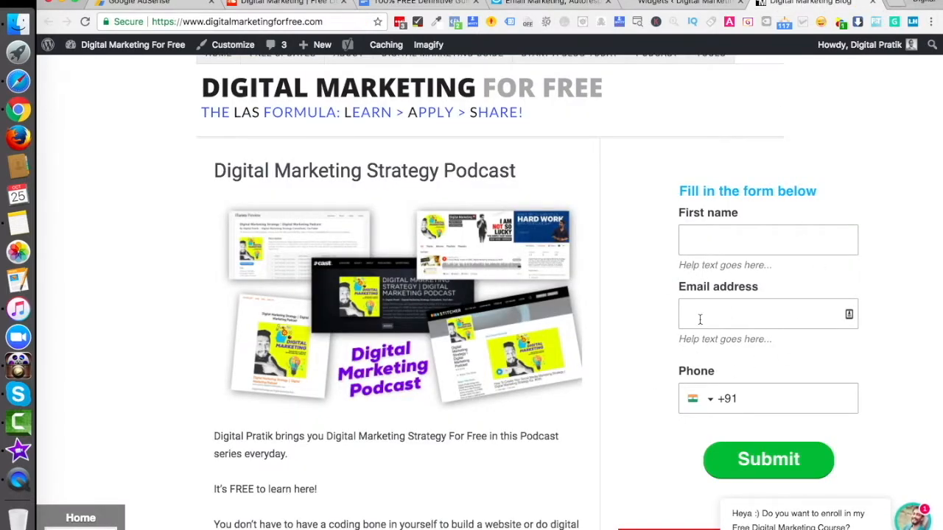
scroll(701, 322, "up", 1)
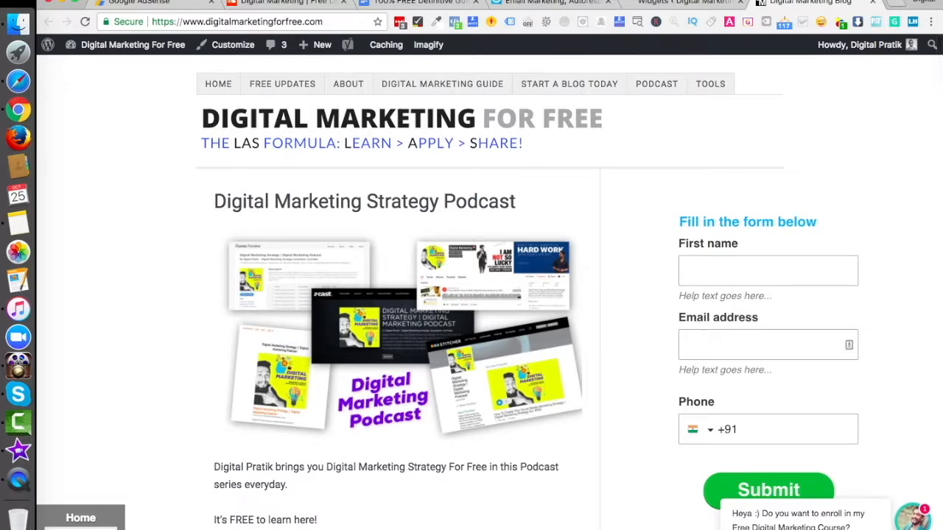
left_click(685, 3)
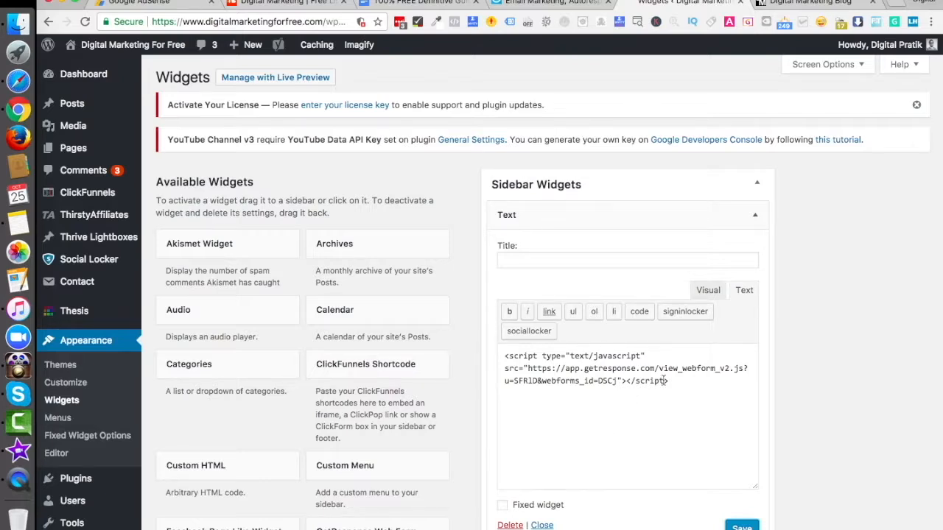
Return to GetResponse and open the Demo Web Form for editing from the list of managed forms
left_click(537, 3)
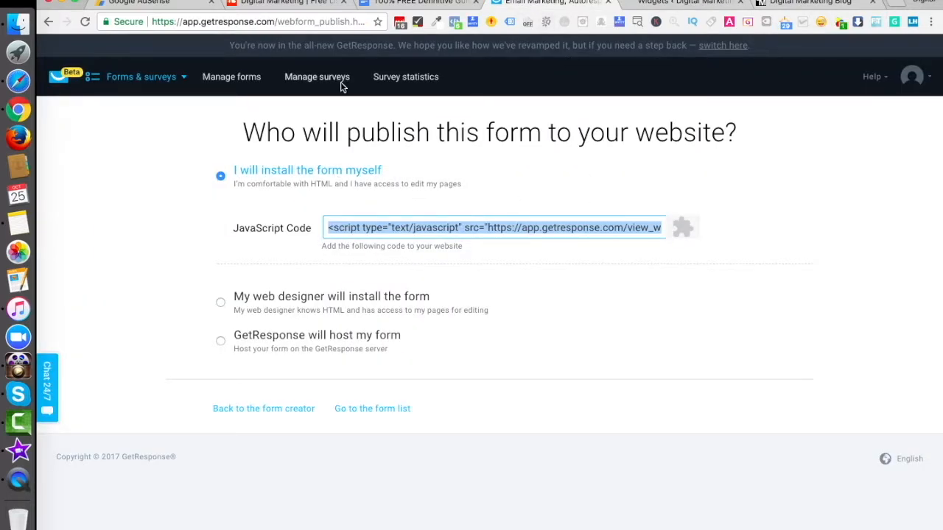
left_click(222, 83)
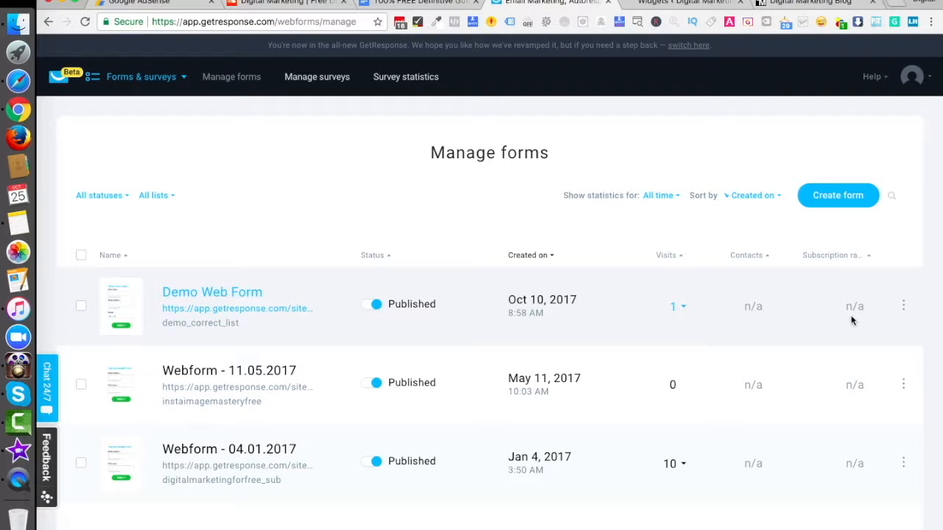
left_click(902, 306)
left_click(827, 342)
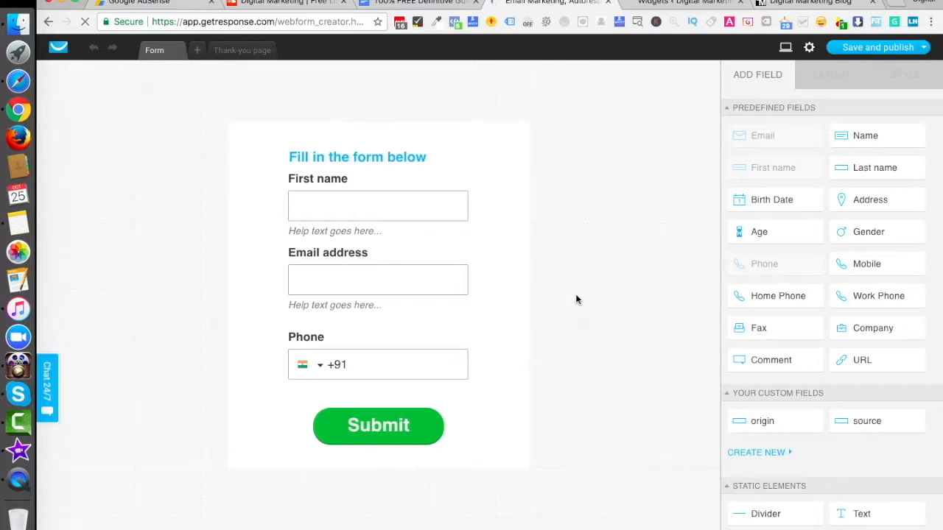
Set the whole form's width to 300 and reduce its item spacing to nearly the minimum
scroll(848, 475, "down", 2)
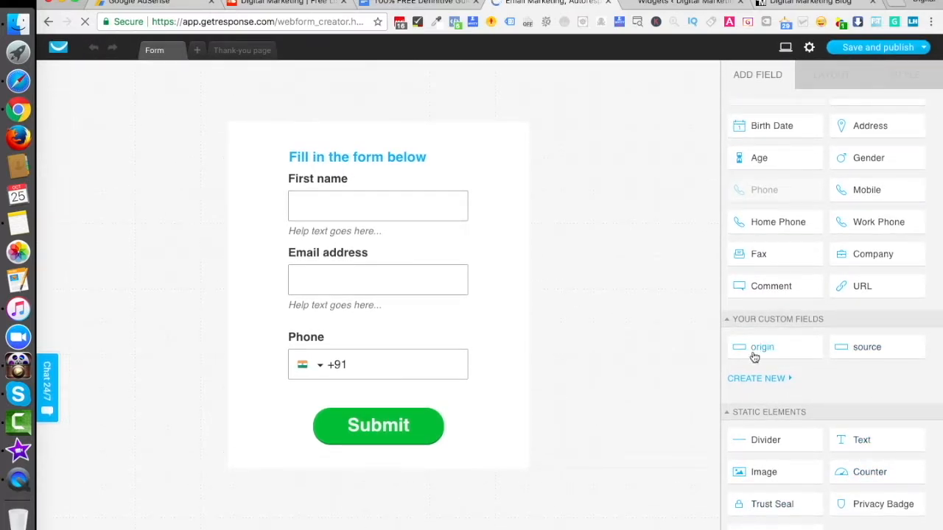
scroll(755, 357, "up", 2)
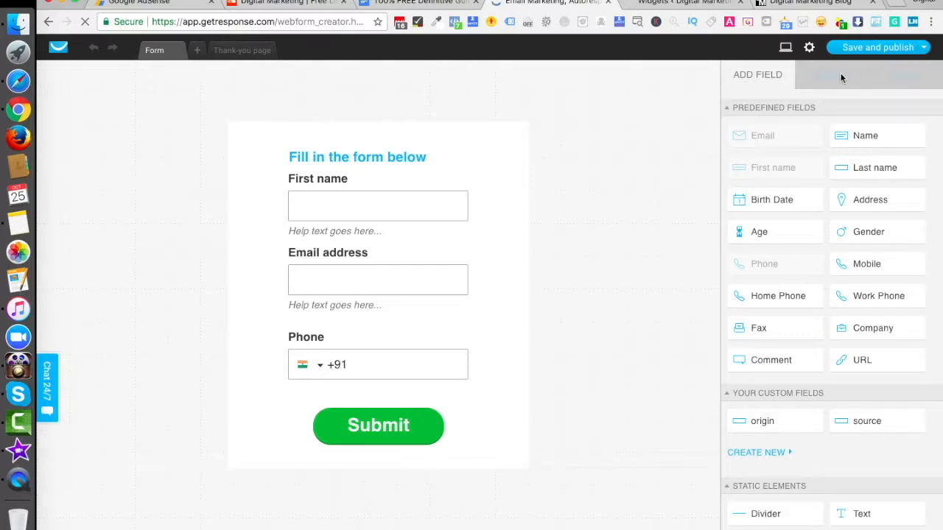
left_click(510, 131)
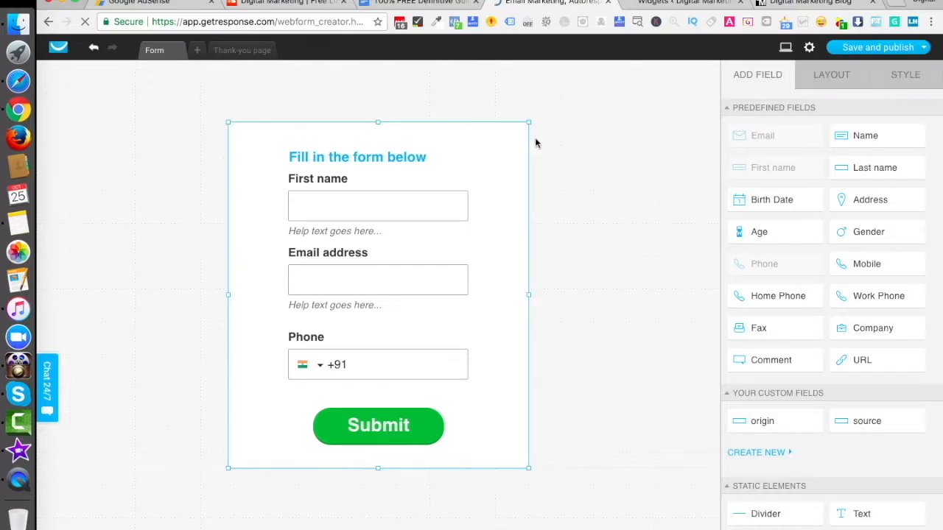
left_click(837, 74)
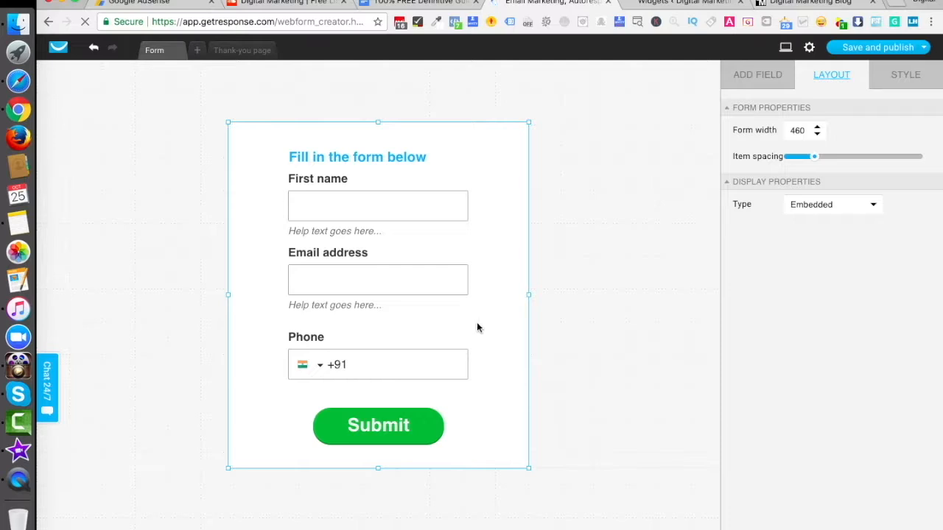
double_click(799, 131)
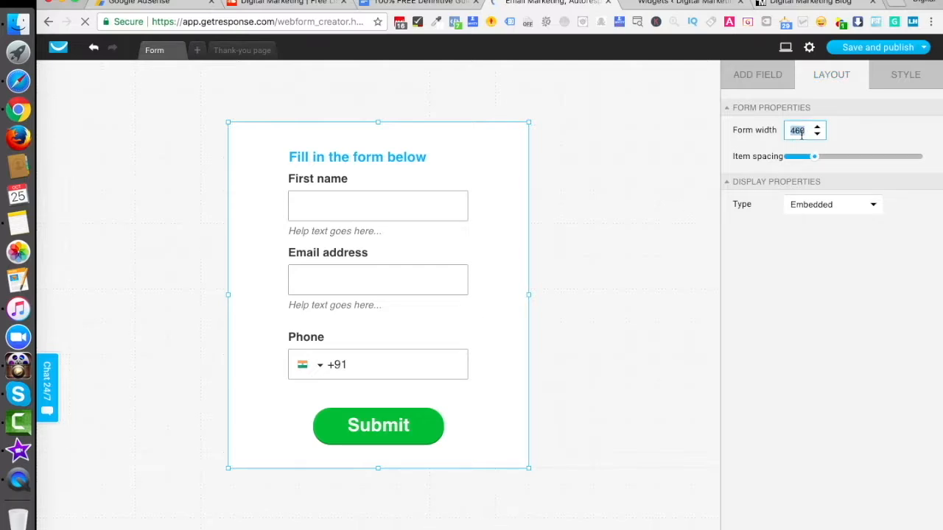
type("300")
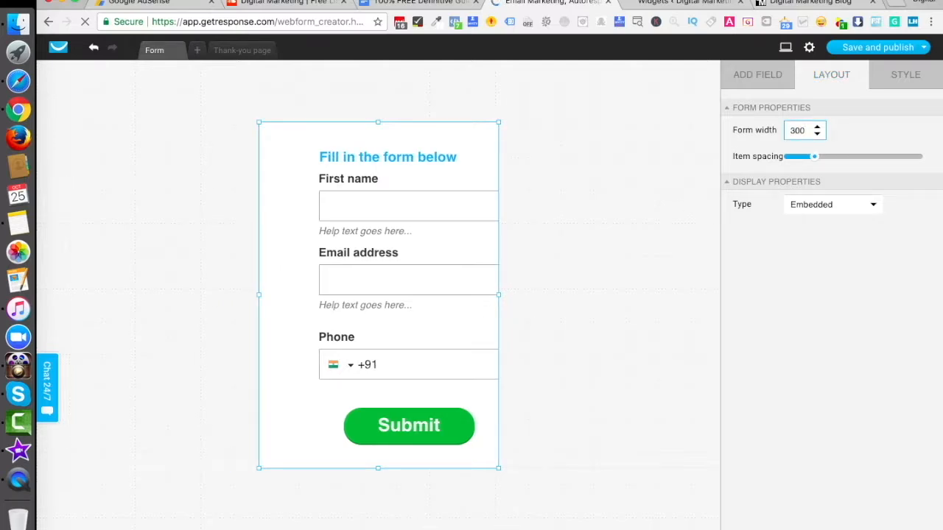
left_click(813, 156)
left_click_drag(813, 156, 791, 159)
Narrow the form frame around its fields, trim its height slightly, and keep the display type Embedded
left_click_drag(256, 295, 283, 293)
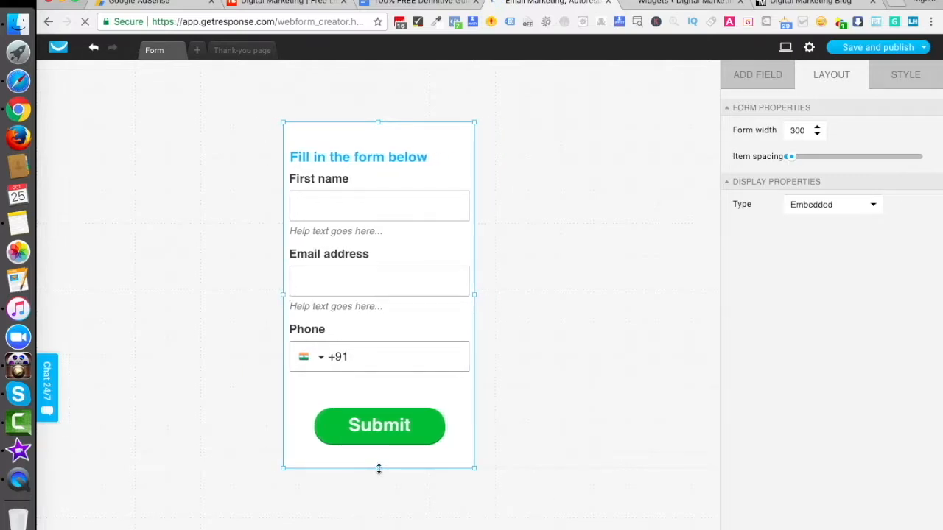
mouse_move(379, 467)
left_mouse_down()
mouse_move(376, 457)
mouse_move(377, 465)
left_mouse_up()
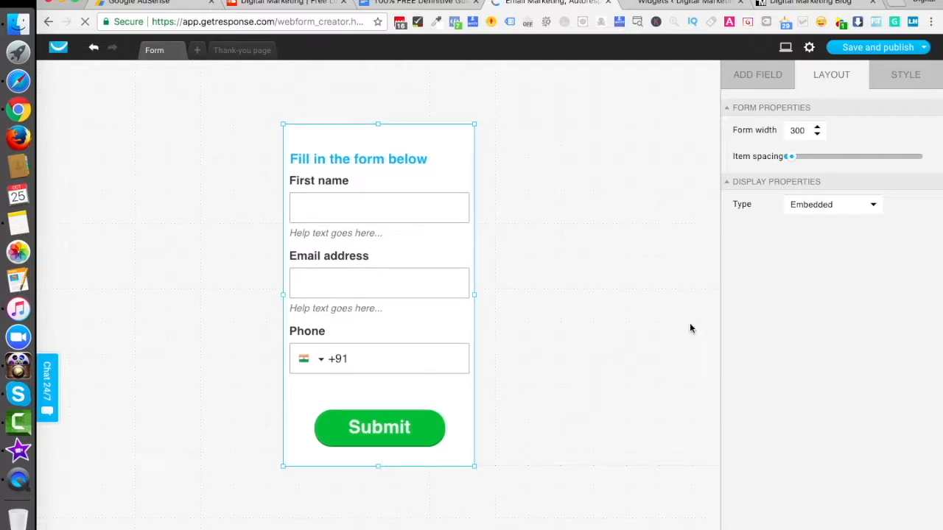
left_click(844, 204)
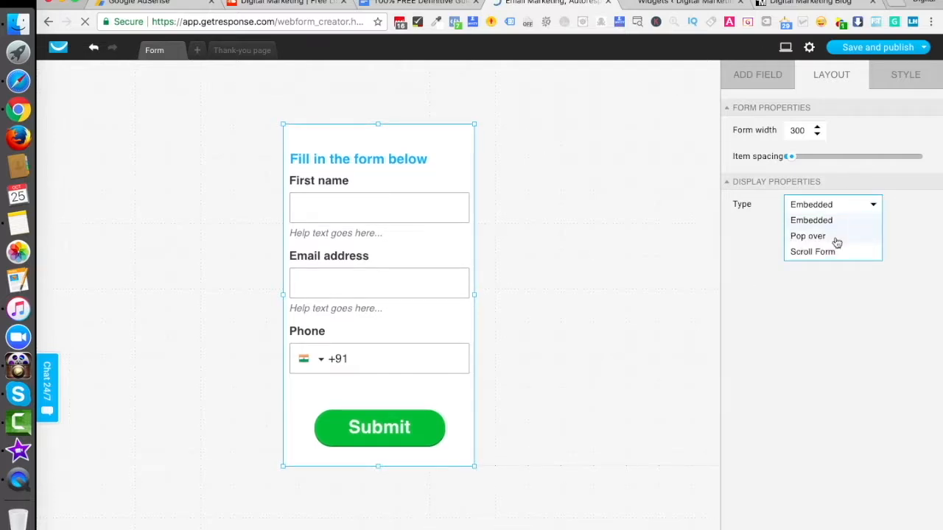
left_click(825, 220)
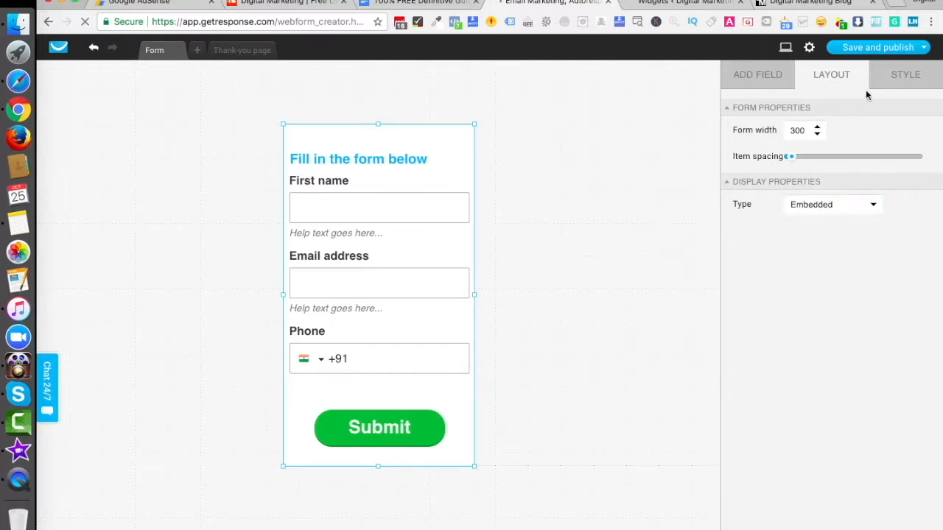
Try the solid blue #074EEE as the form background, and set it back to white #FFFFFF
left_click(901, 77)
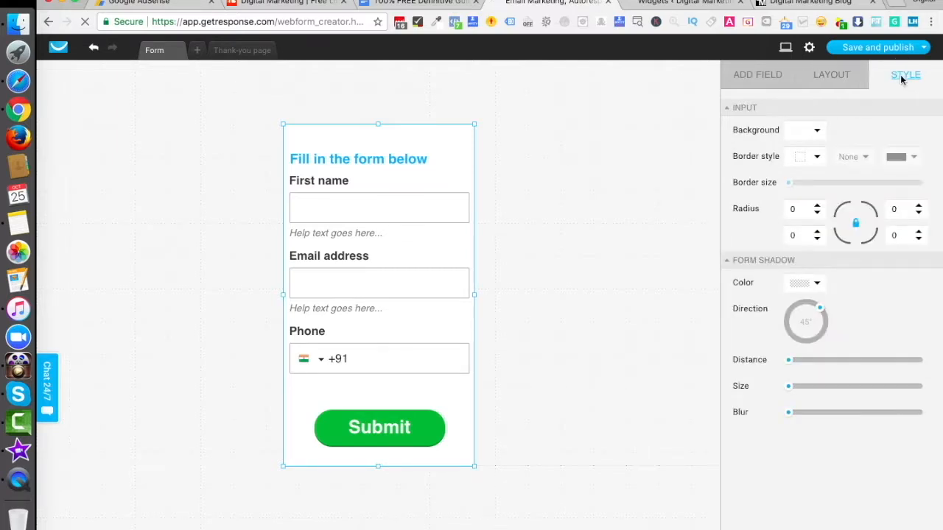
left_click(814, 133)
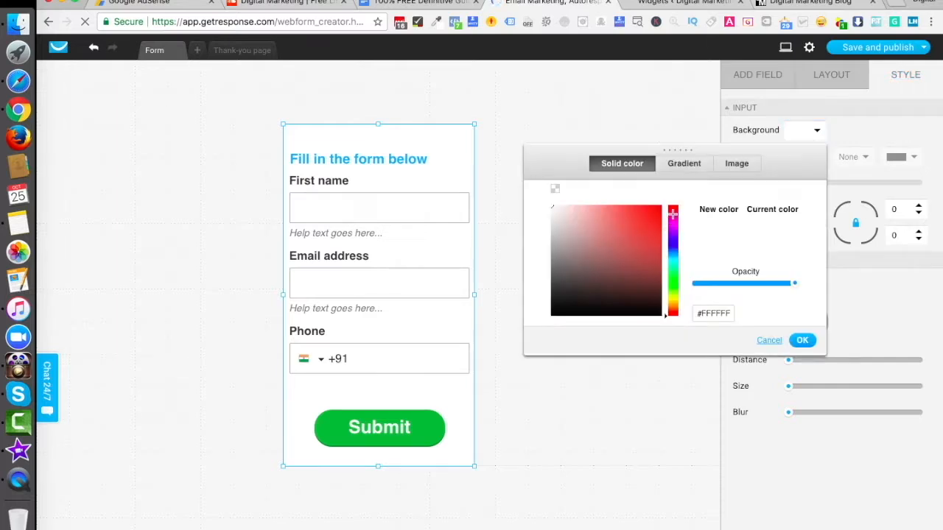
left_click(672, 240)
left_click(673, 248)
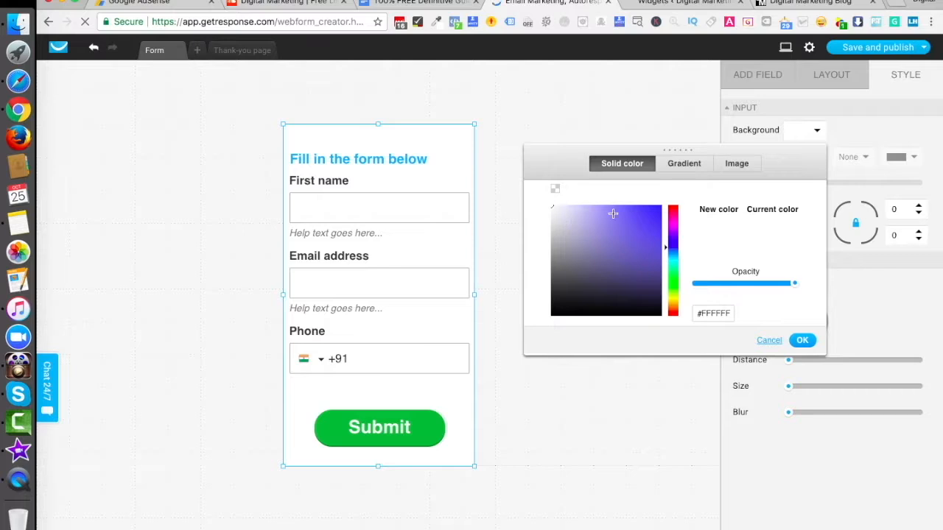
left_click(655, 211)
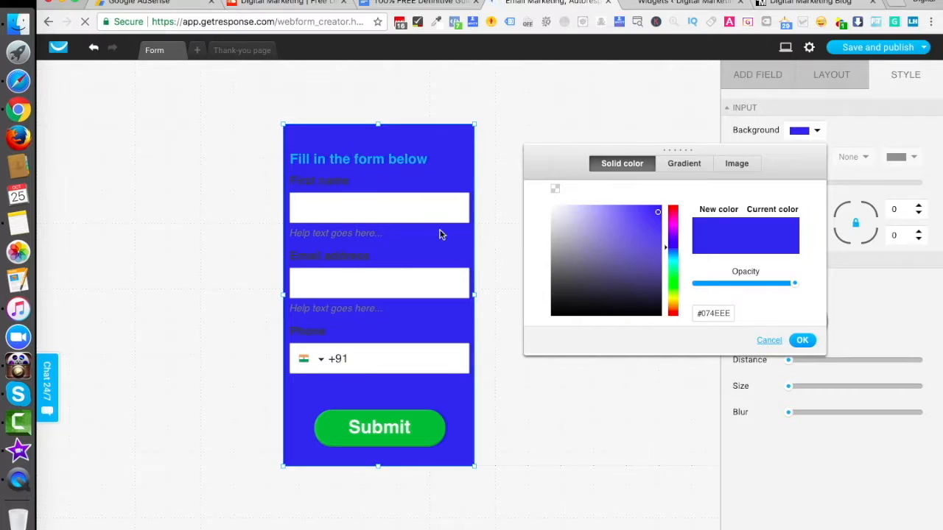
left_click_drag(657, 211, 524, 198)
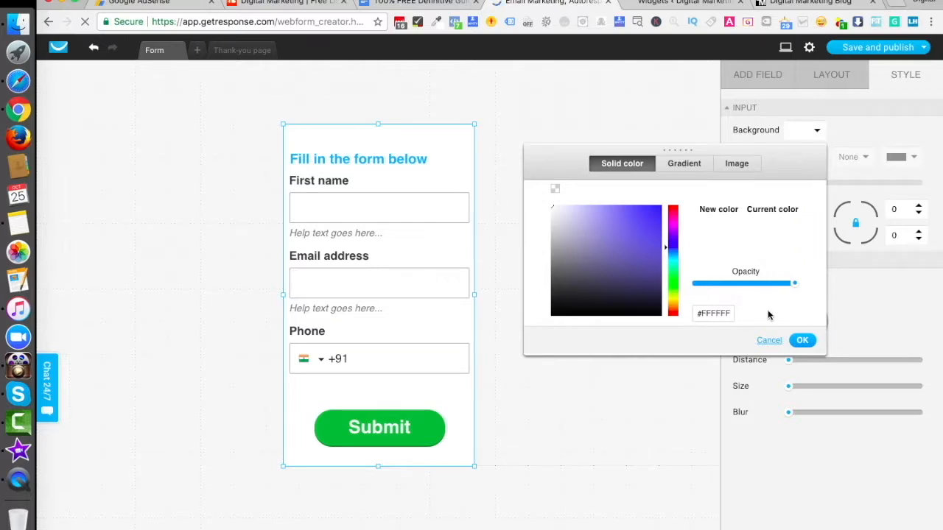
left_click(802, 341)
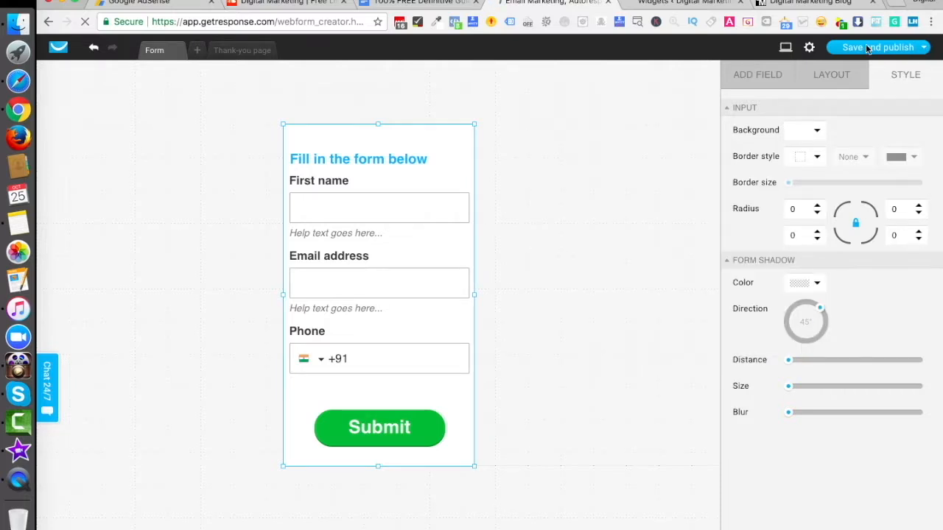
Save and publish the resized form
left_click(922, 48)
left_click(882, 95)
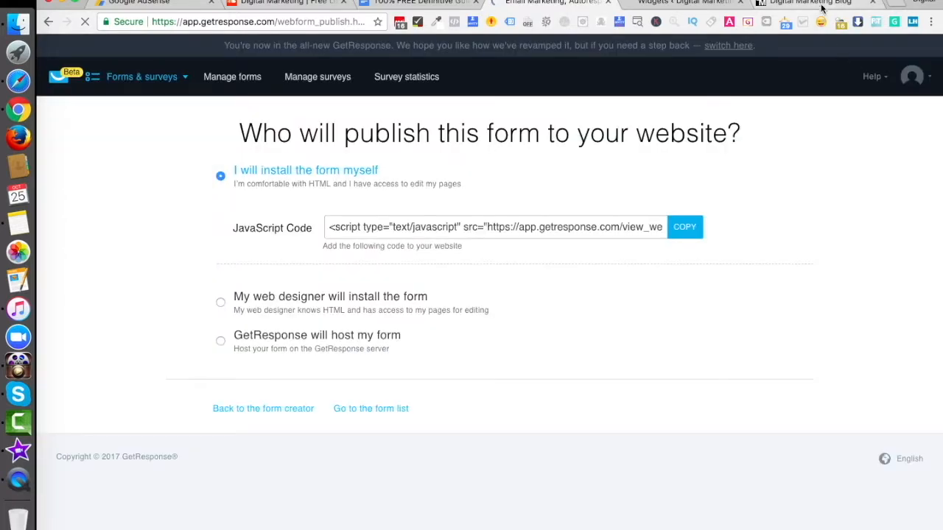
Check the live blog and the sidebar Text widget, and reopen Demo Web Form for editing from the GetResponse form list
left_click(820, 5)
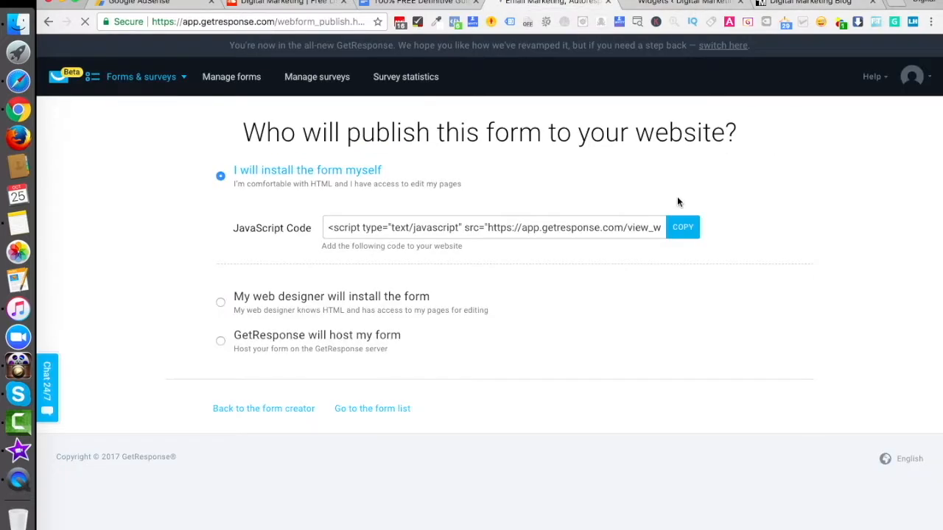
left_click(676, 3)
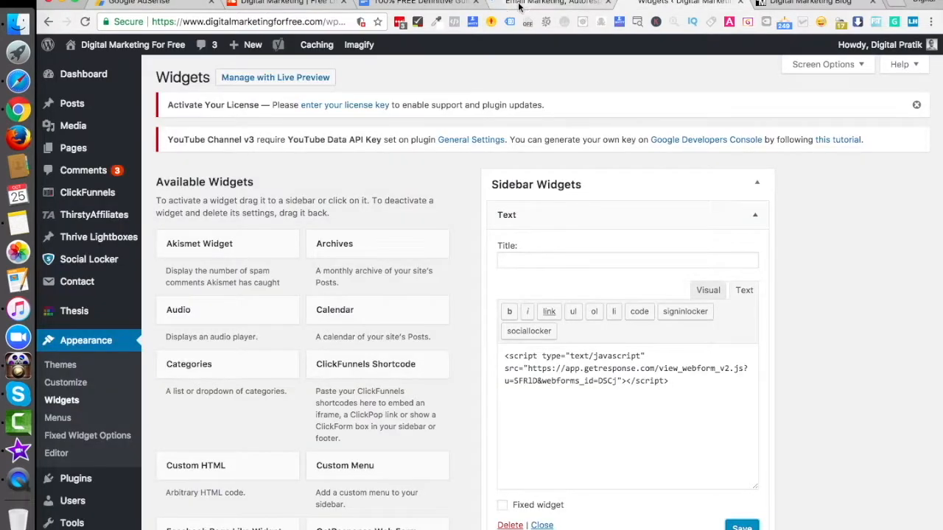
left_click(552, 3)
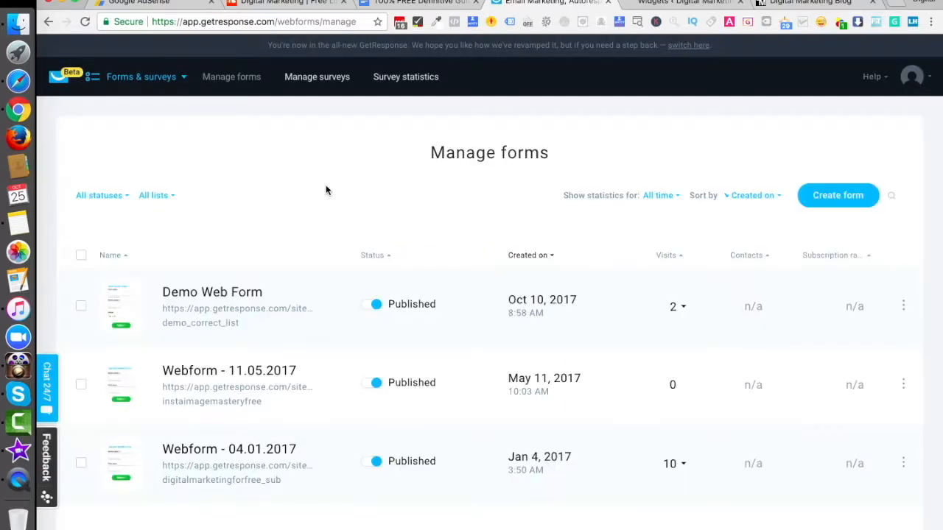
left_click(902, 307)
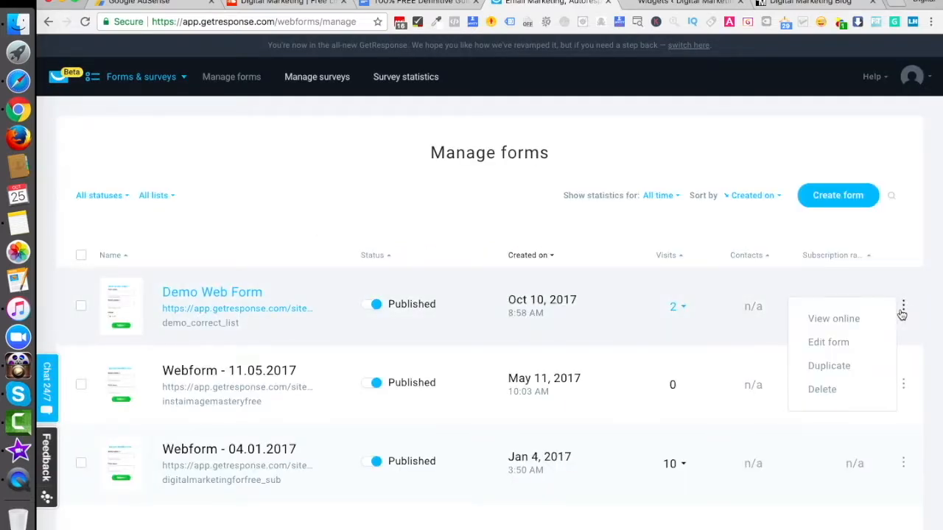
left_click(838, 350)
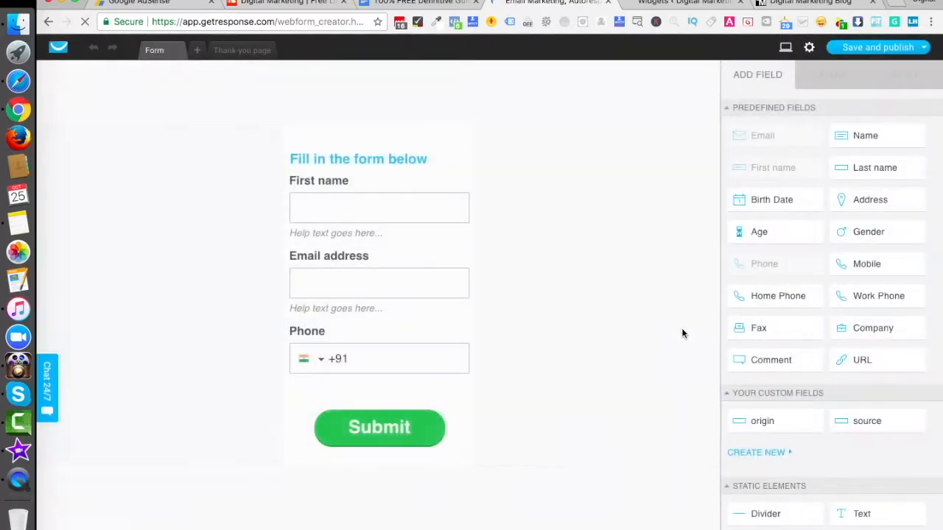
Narrow the whole form by entering a form width of 200 in its layout properties
left_click(437, 134)
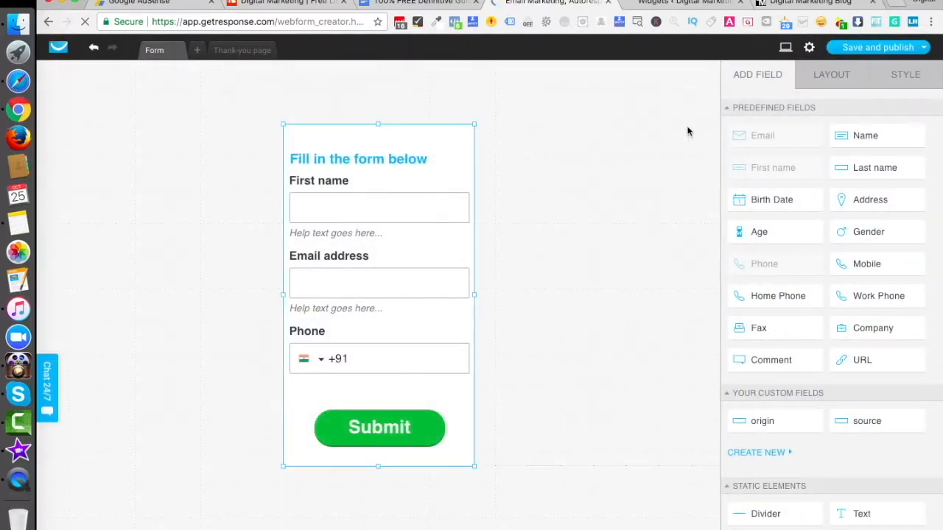
left_click(817, 74)
double_click(802, 135)
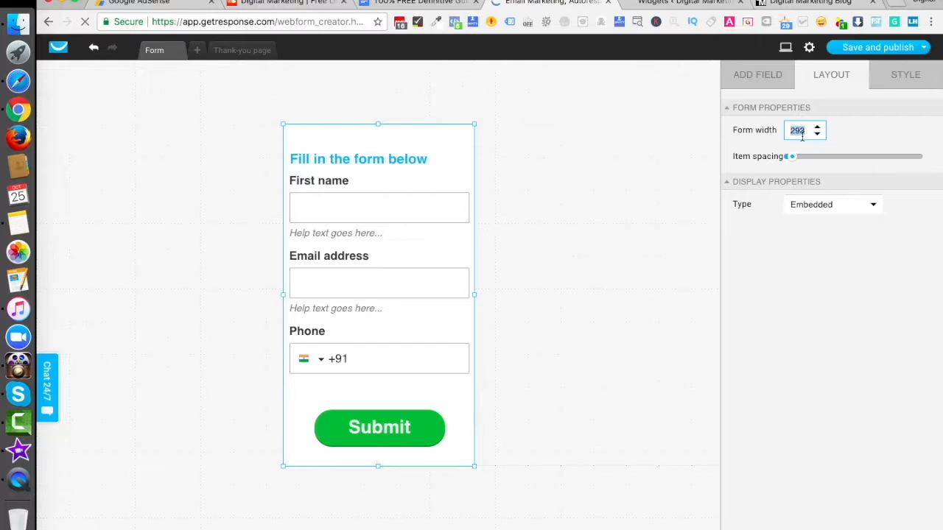
type("200")
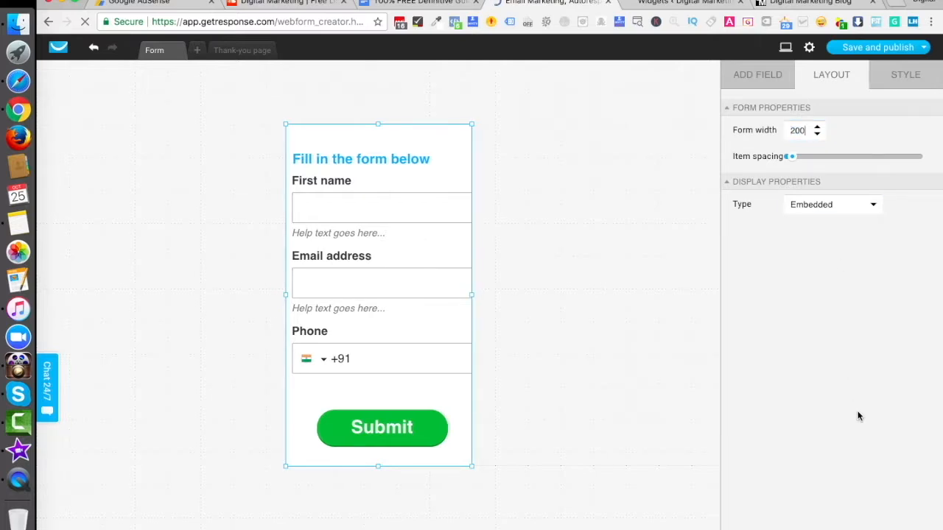
Narrow the Email address, First name and Phone fields slightly so each leaves a small margin inside the form's edge
left_click(425, 288)
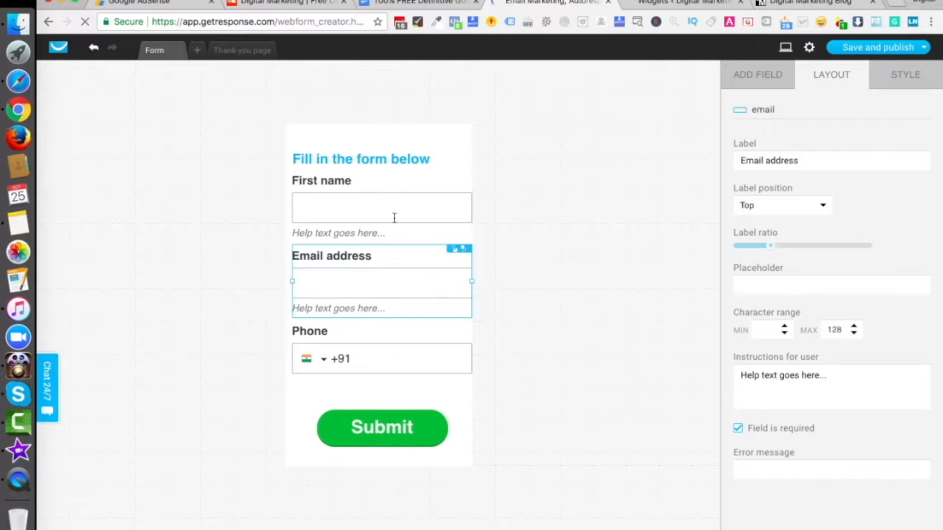
mouse_move(471, 280)
left_mouse_down()
mouse_move(455, 281)
mouse_move(463, 281)
left_mouse_up()
left_click_drag(471, 206, 465, 207)
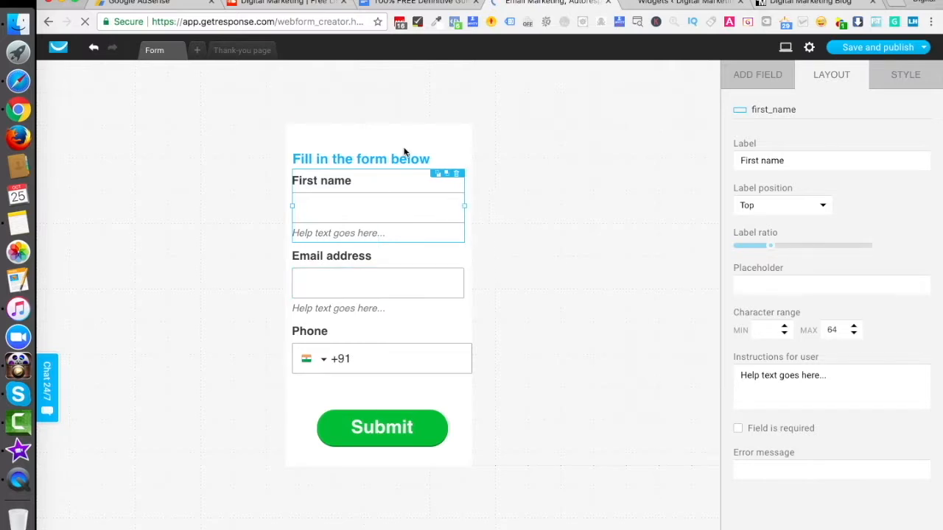
left_click(404, 380)
left_click(420, 363)
left_click_drag(471, 347, 463, 348)
left_click(460, 414)
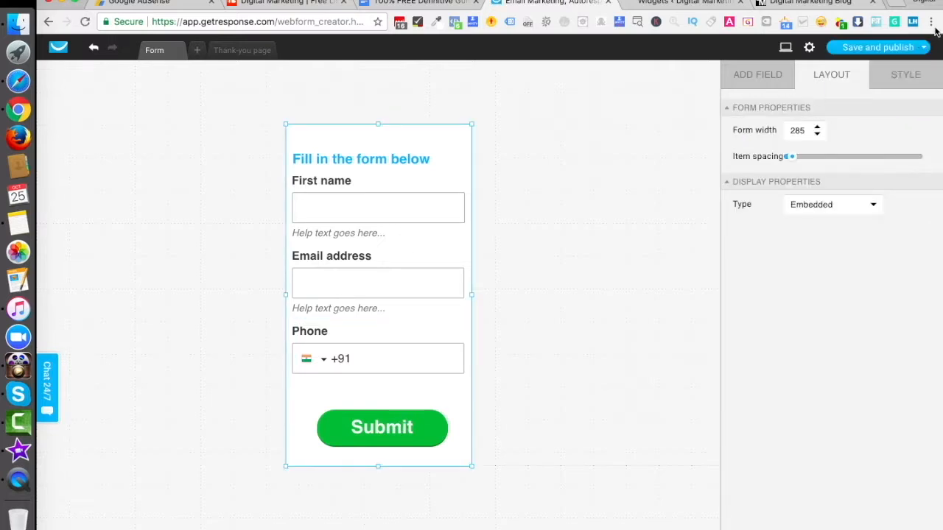
Save and publish the narrowed form, and reload the blog to check how it fits in the sidebar
mouse_move(881, 58)
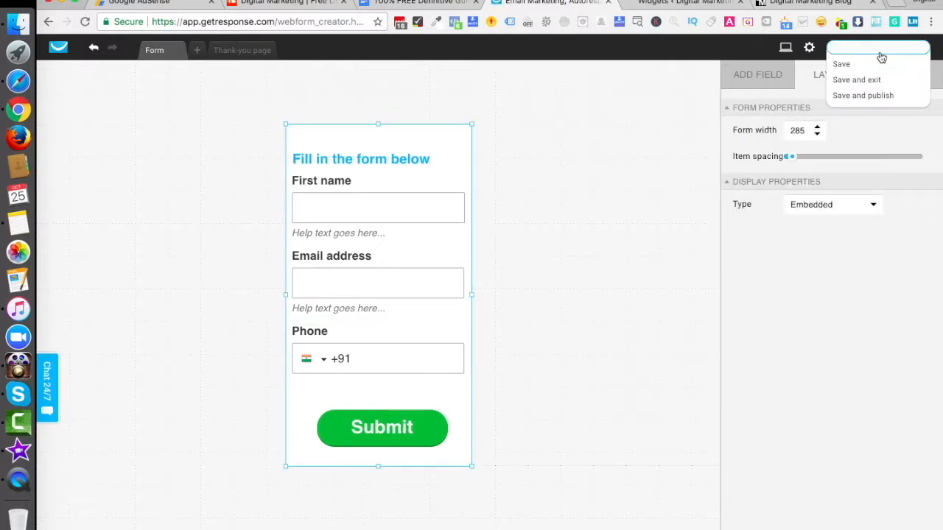
left_click(873, 95)
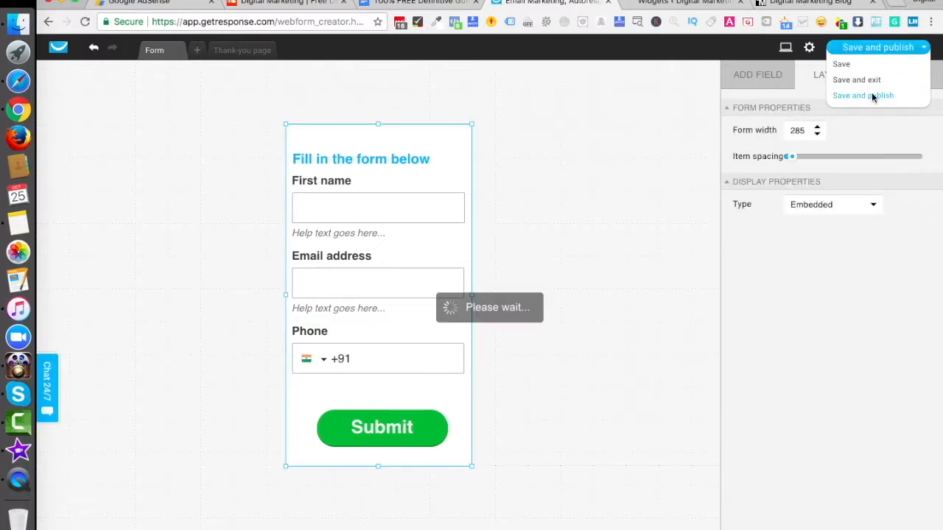
left_click(822, 4)
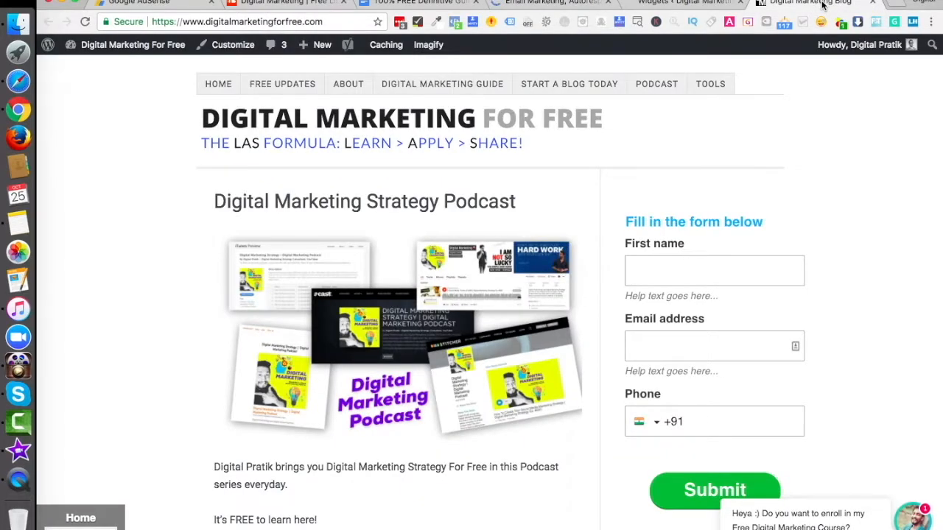
key("super+r")
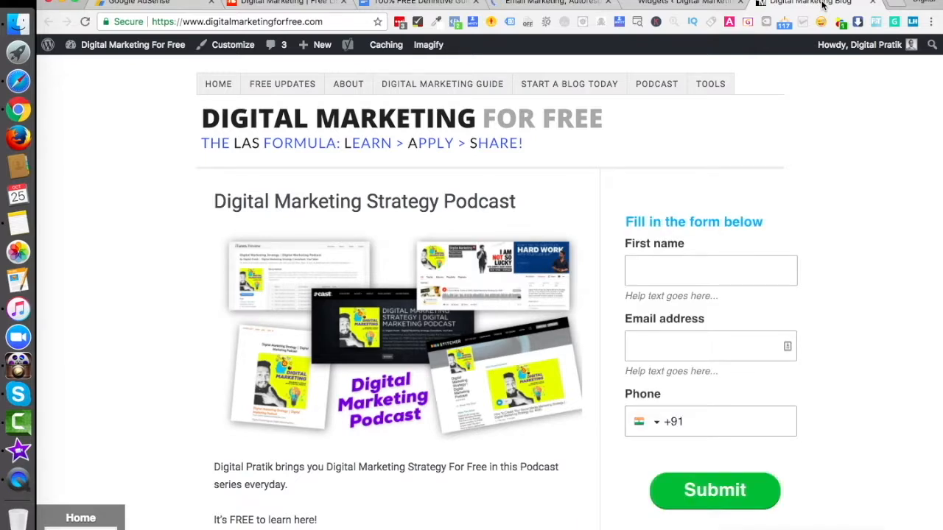
scroll(660, 358, "down", 5)
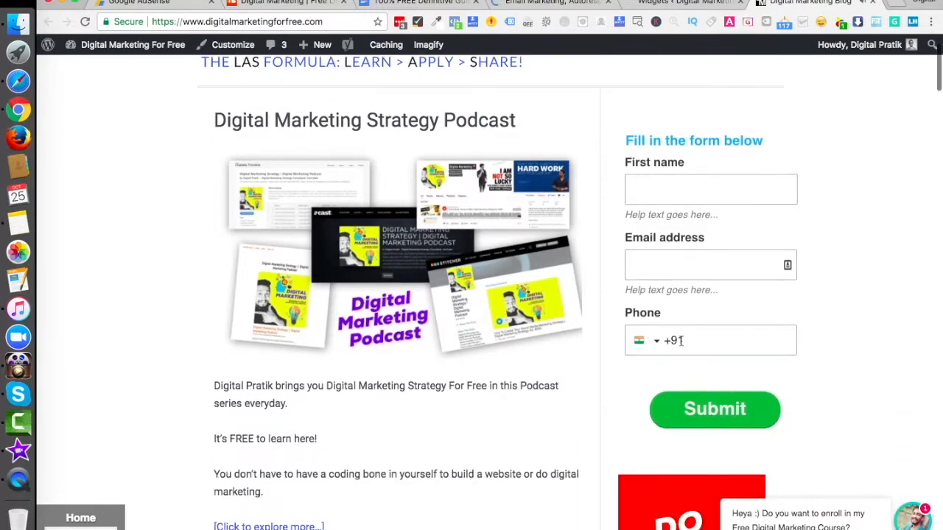
scroll(683, 219, "down", 1)
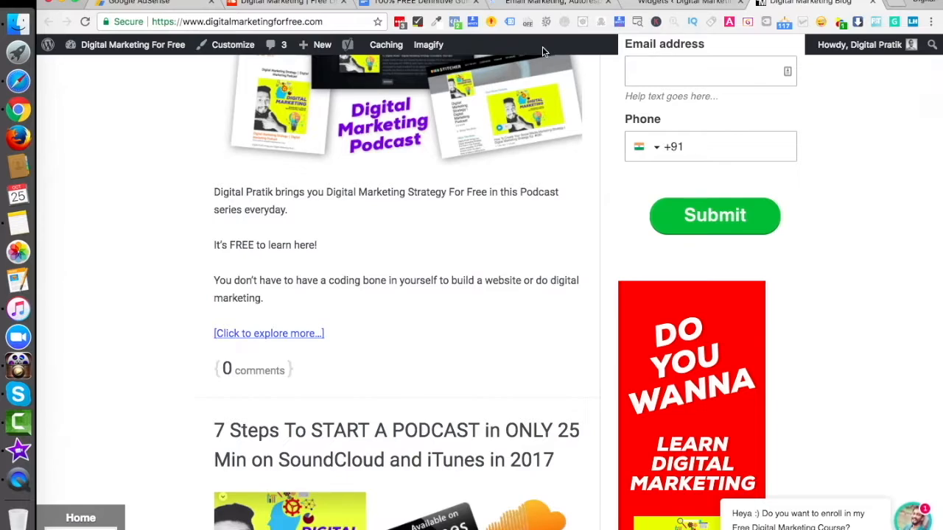
Open the blog's homepage in an incognito window to check the sidebar form as a visitor, declining the subscription pop-up
left_click(313, 23)
key("super+c")
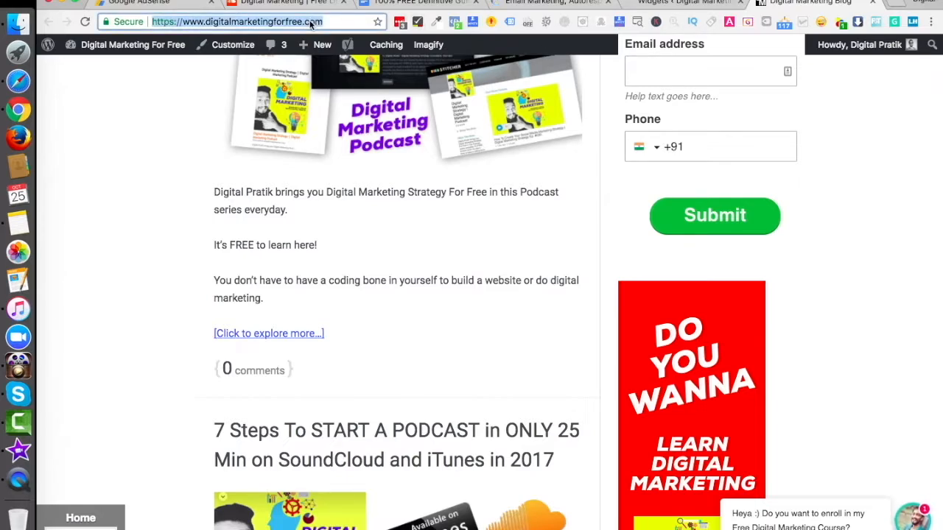
key("super+shift+n")
key("super+v")
key("Return")
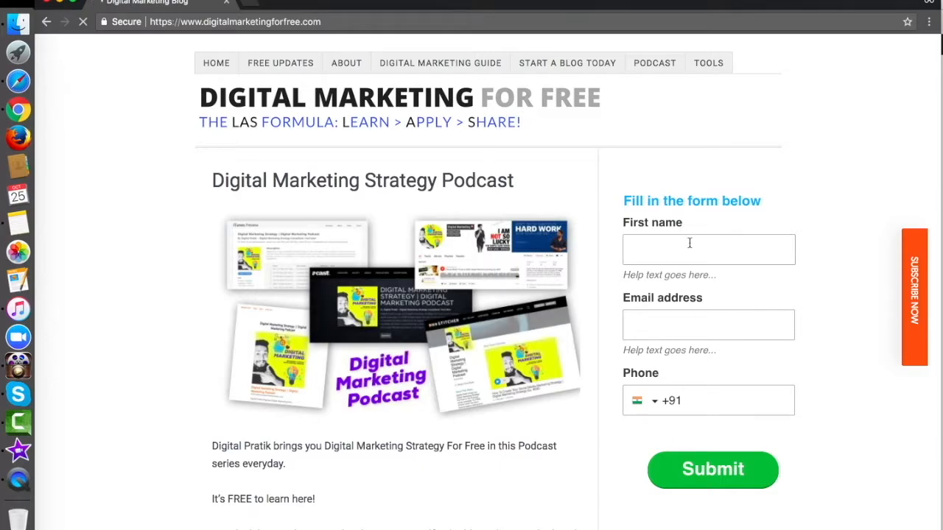
scroll(735, 335, "down", 5)
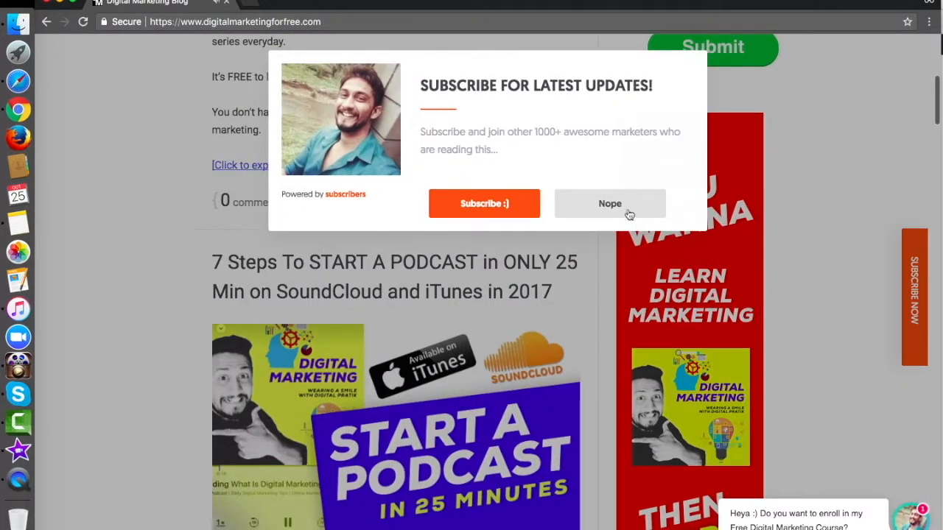
left_click(624, 209)
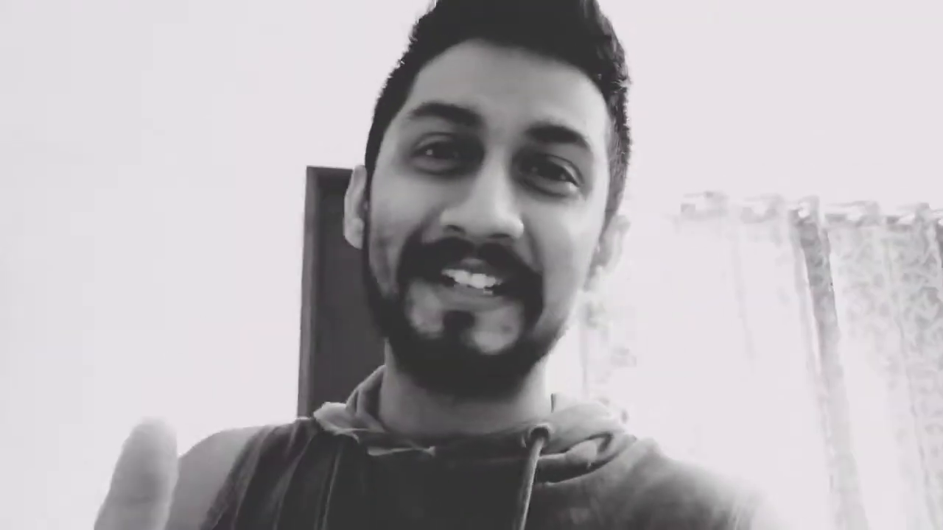